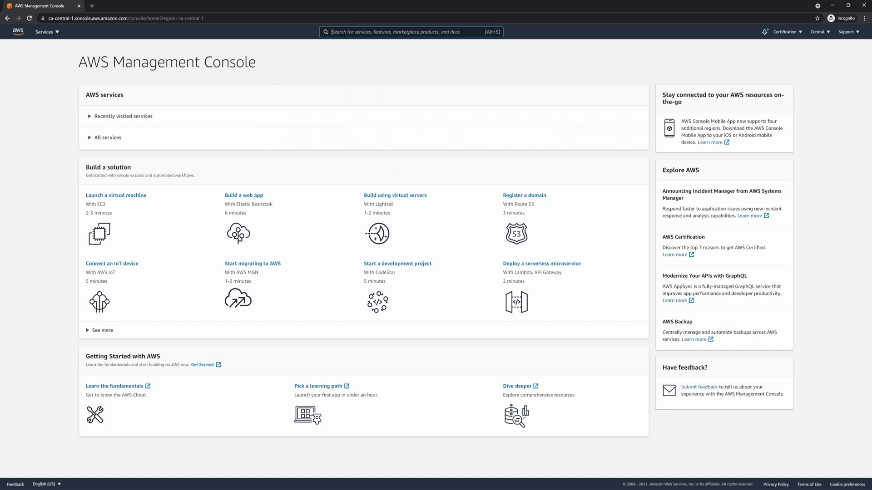
Open the S3 service and start a new bucket named techtutorialswithpiyush-101.
{"action": "type", "text": "s3"}
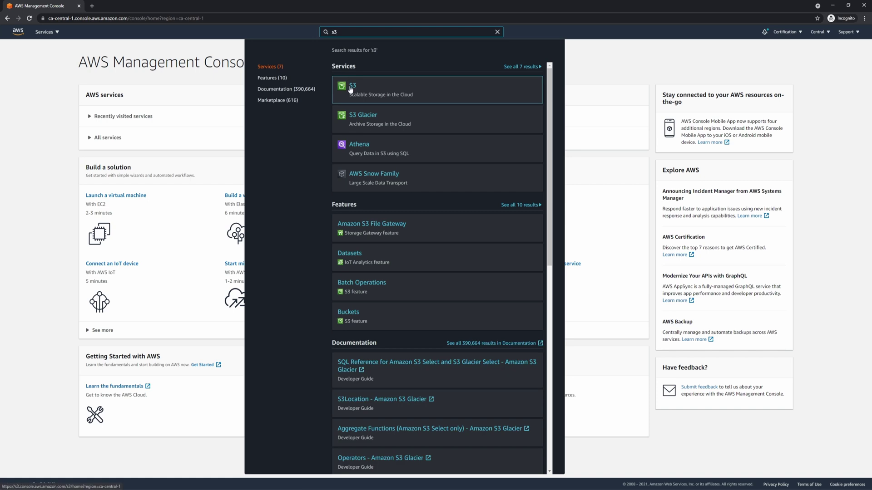
{"action": "key", "text": "Return"}
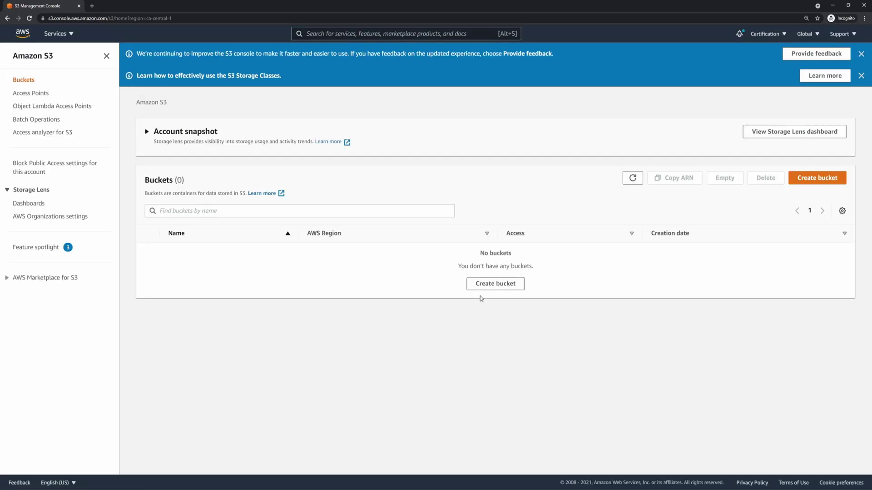
{"action": "left_click", "coordinate": [501, 289]}
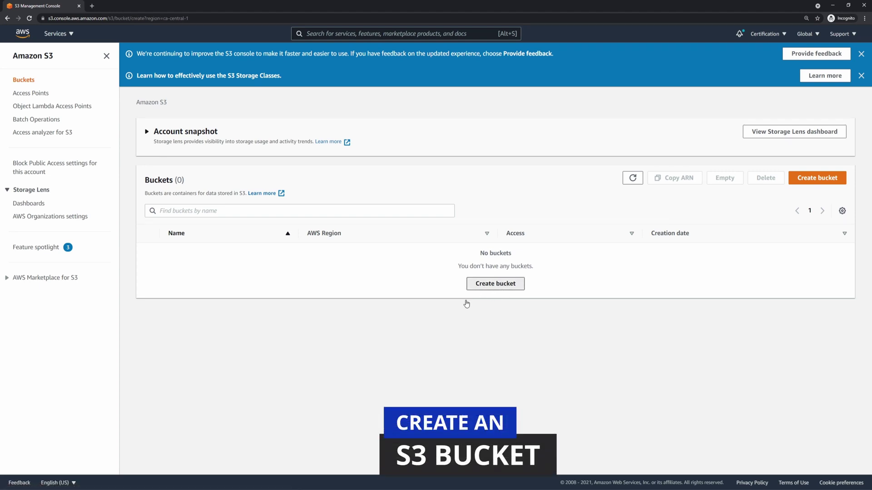
{"action": "left_click", "coordinate": [165, 187]}
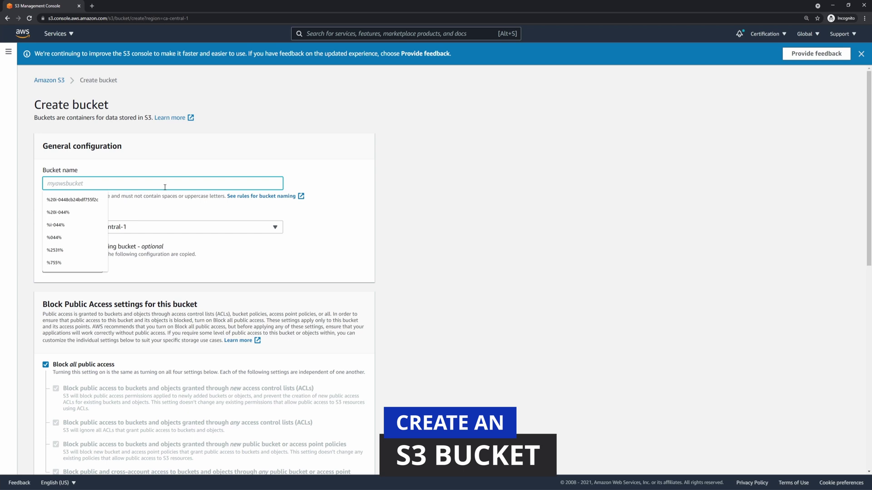
{"action": "type", "text": "techt"}
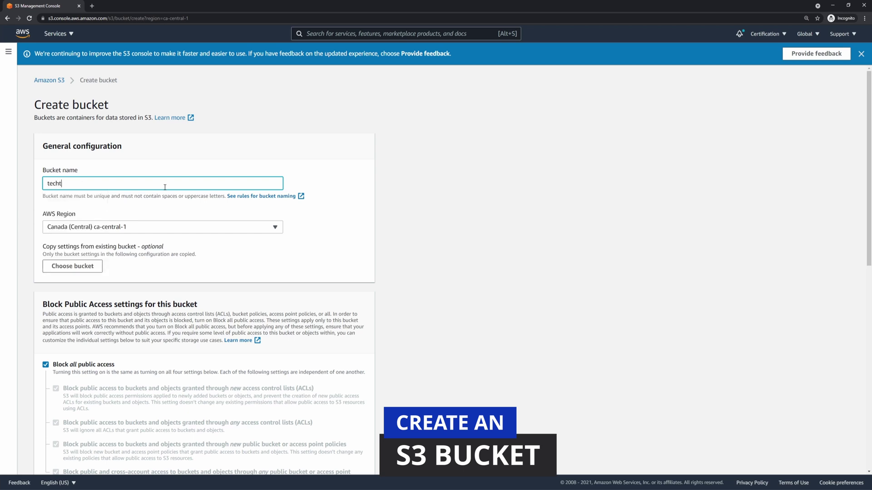
{"action": "type", "text": "utorialswithpiyush-101"}
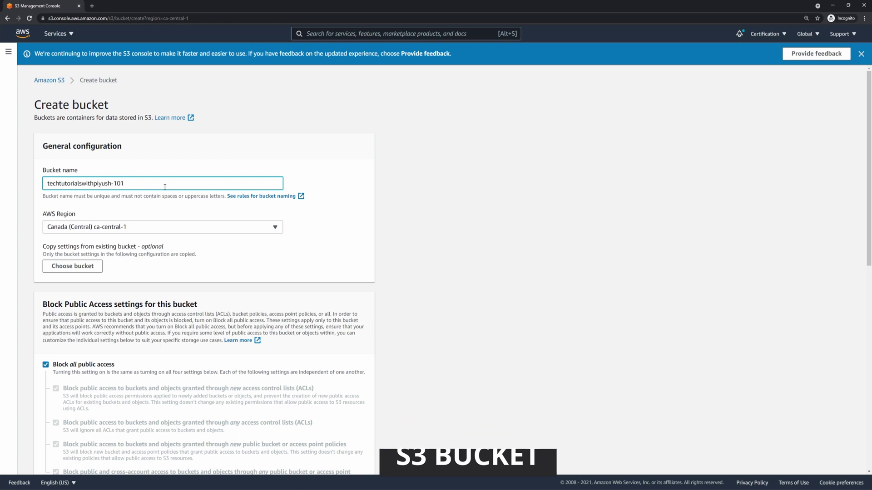
Turn off Block all public access, acknowledge the public access warning, and create the bucket.
{"action": "scroll", "coordinate": [159, 231], "scroll_direction": "down", "scroll_amount": 3}
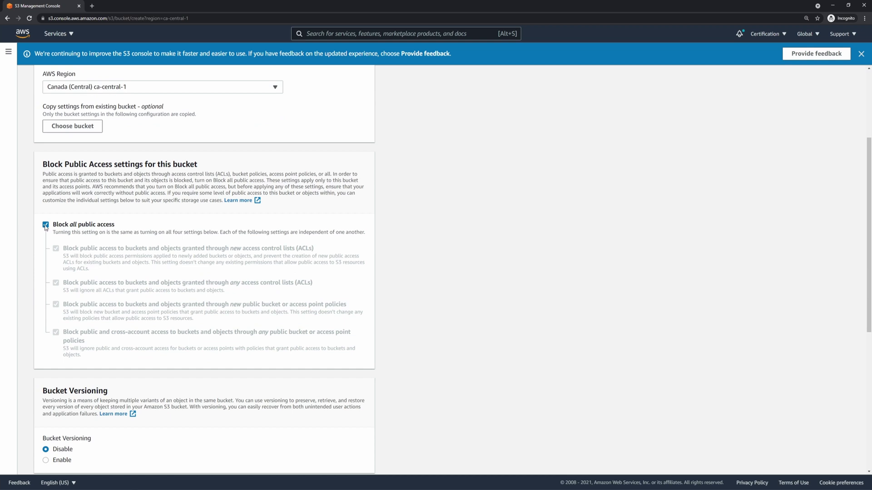
{"action": "left_click", "coordinate": [45, 225]}
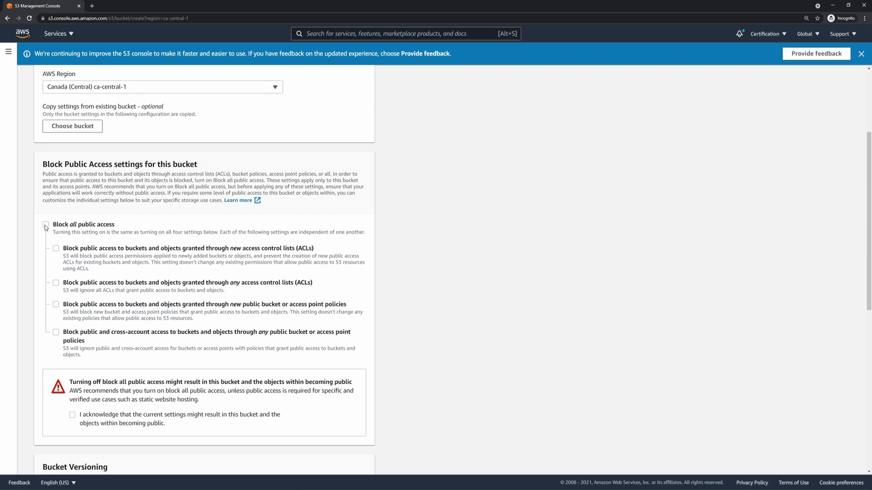
{"action": "scroll", "coordinate": [46, 227], "scroll_direction": "down", "scroll_amount": 3}
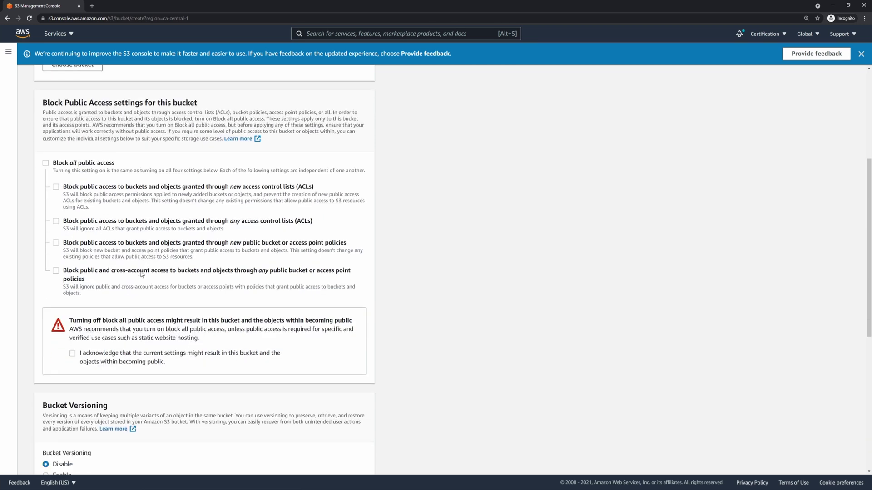
{"action": "left_click", "coordinate": [73, 275]}
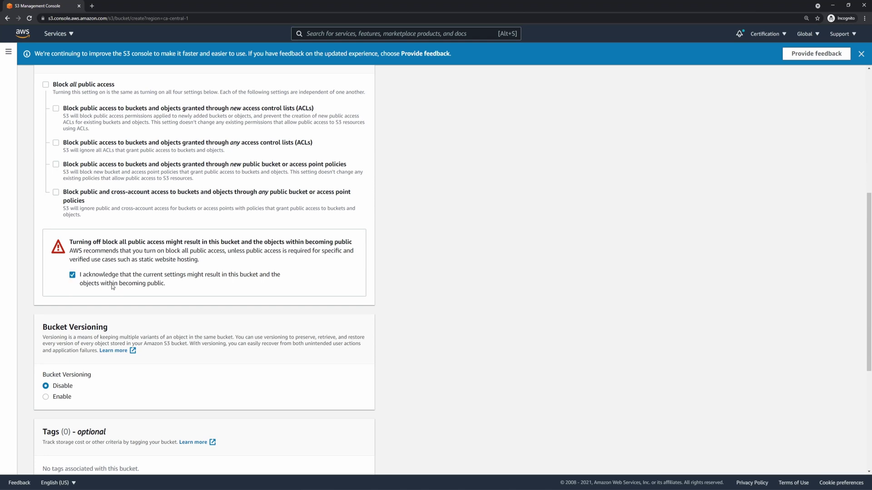
{"action": "scroll", "coordinate": [203, 269], "scroll_direction": "down", "scroll_amount": 2}
{"action": "scroll", "coordinate": [203, 269], "scroll_direction": "down", "scroll_amount": 3}
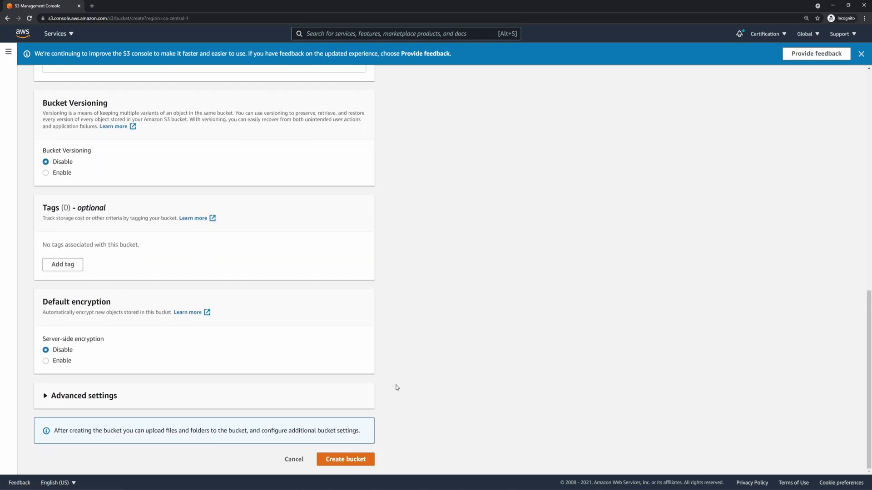
{"action": "left_click", "coordinate": [347, 460]}
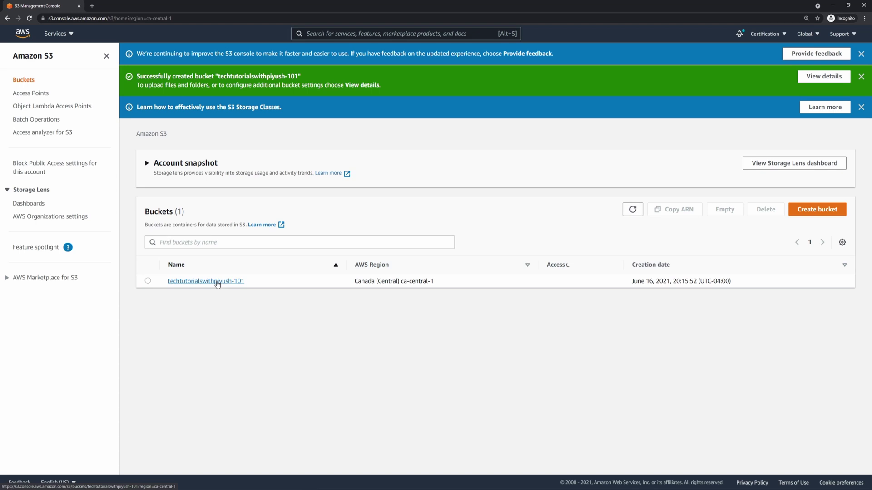
Upload file1.png and samplefile.txt from the Downloads folder to the techtutorialswithpiyush-101 bucket and close the upload summary.
{"action": "left_click", "coordinate": [216, 282]}
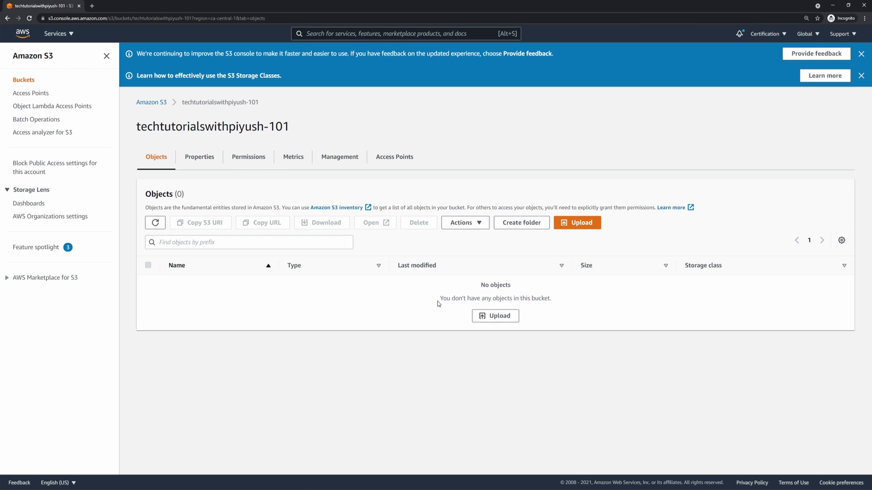
{"action": "left_click", "coordinate": [506, 317]}
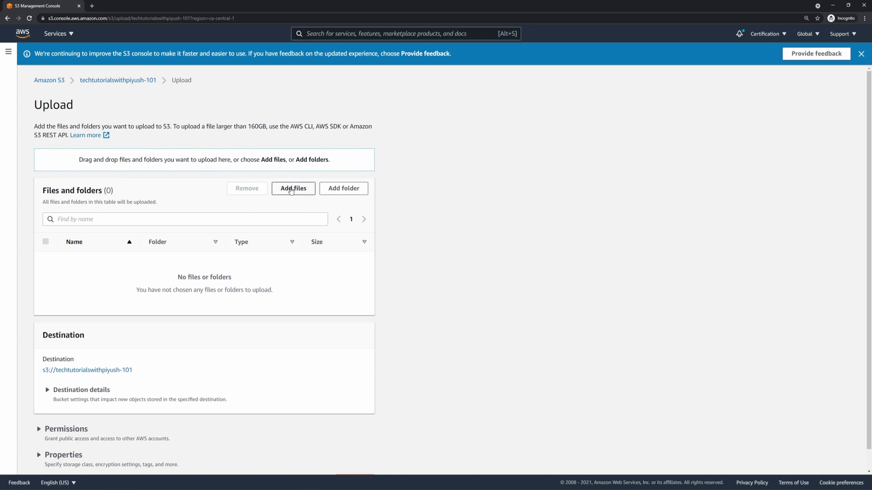
{"action": "left_click", "coordinate": [291, 191]}
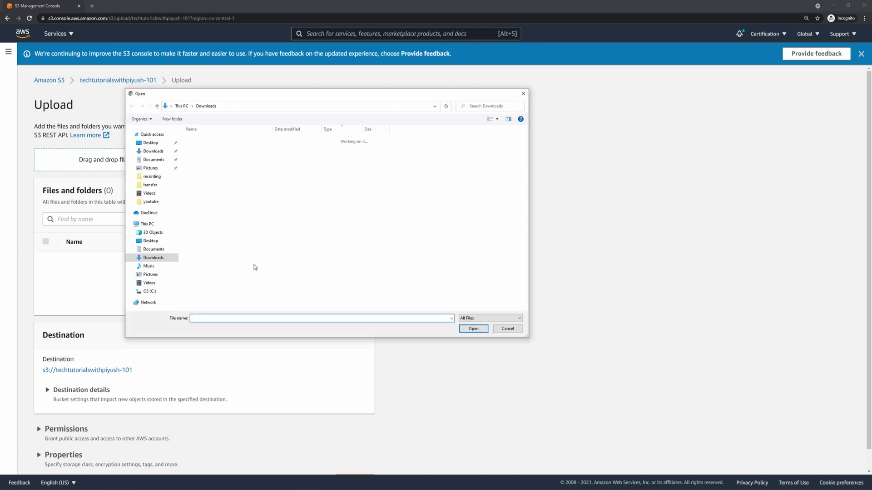
{"action": "left_click", "coordinate": [208, 173]}
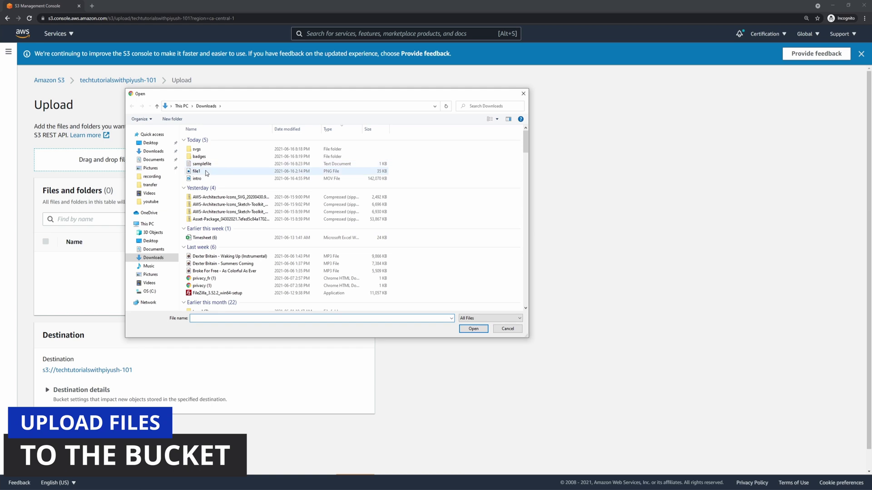
{"action": "left_click", "coordinate": [210, 165], "text": "ctrl"}
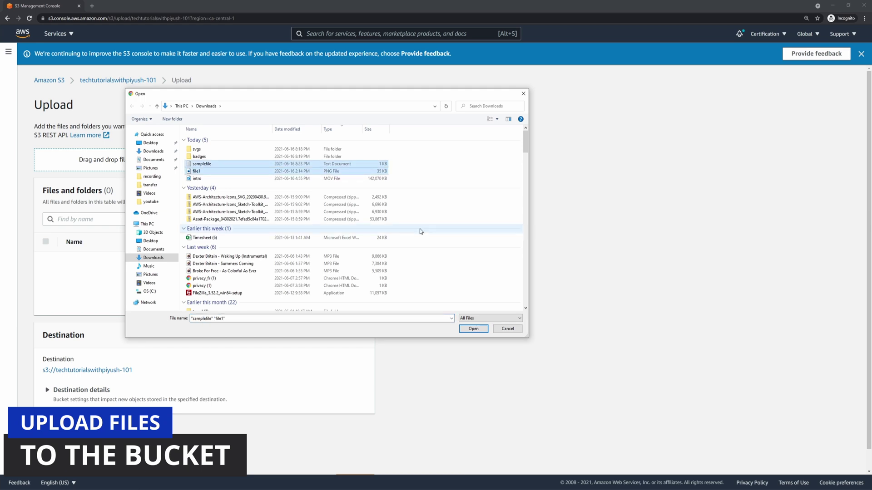
{"action": "key", "text": "Return"}
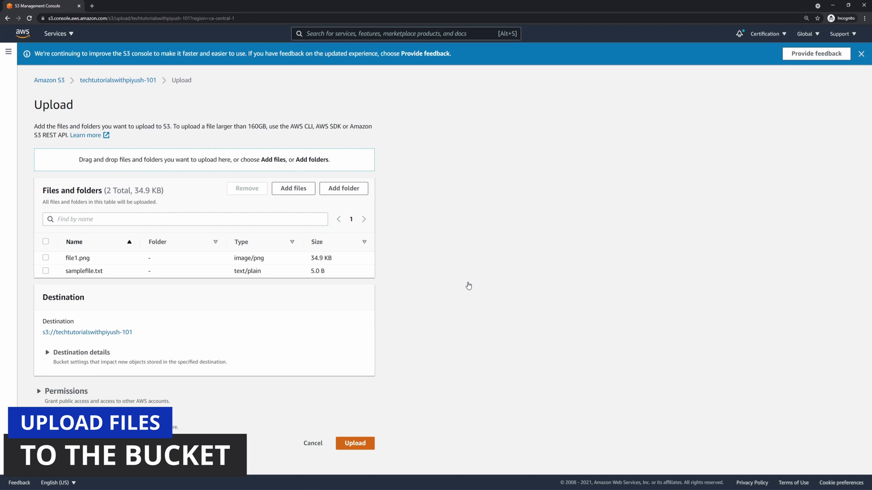
{"action": "left_click", "coordinate": [354, 443]}
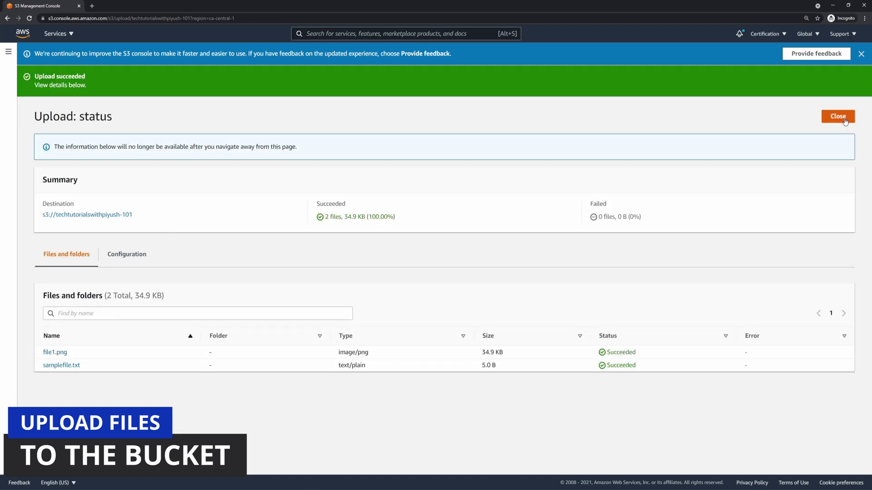
{"action": "left_click", "coordinate": [838, 117]}
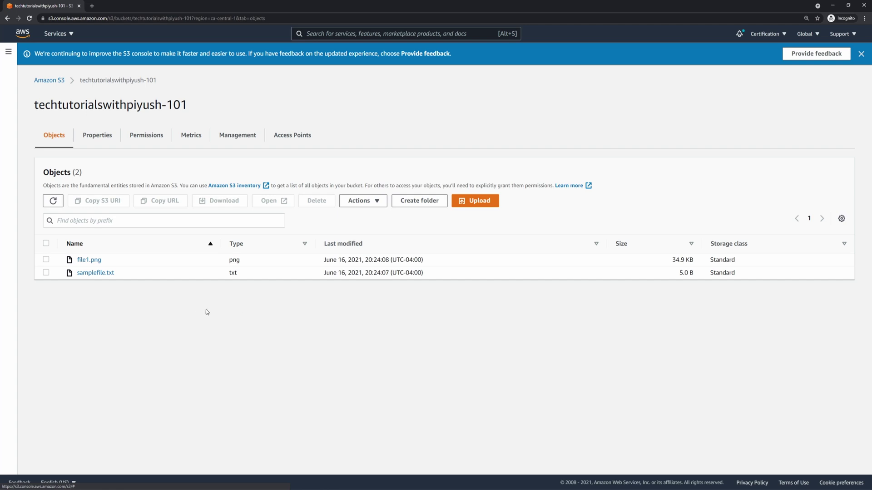
Open the bucket's policy for editing from its permissions and launch the AWS Policy Generator.
{"action": "left_click", "coordinate": [147, 136]}
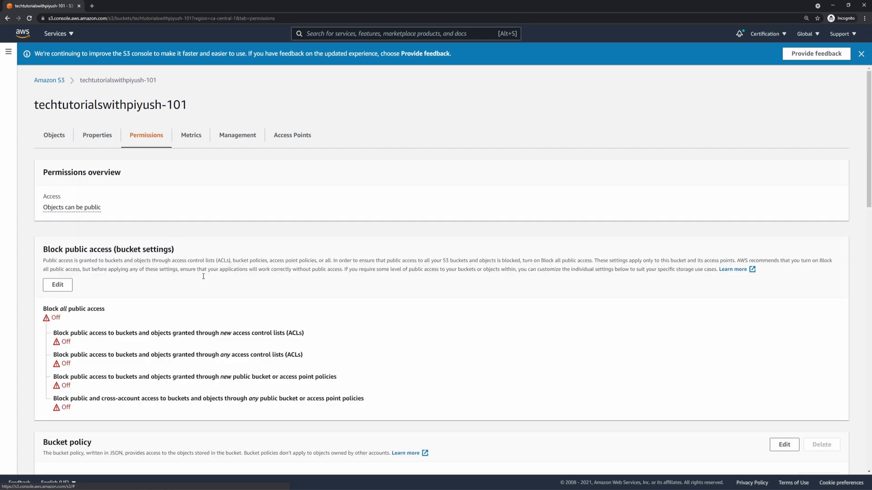
{"action": "scroll", "coordinate": [204, 279], "scroll_direction": "down", "scroll_amount": 2}
{"action": "scroll", "coordinate": [206, 282], "scroll_direction": "down", "scroll_amount": 2}
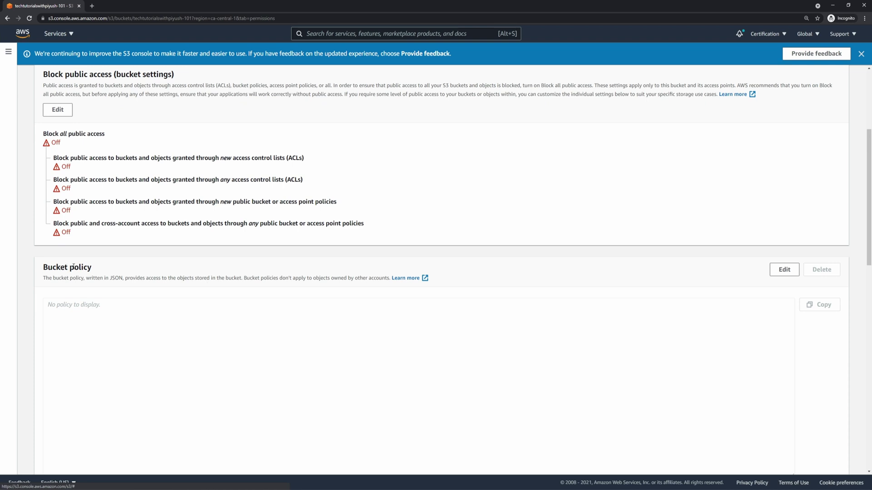
{"action": "left_click", "coordinate": [784, 269]}
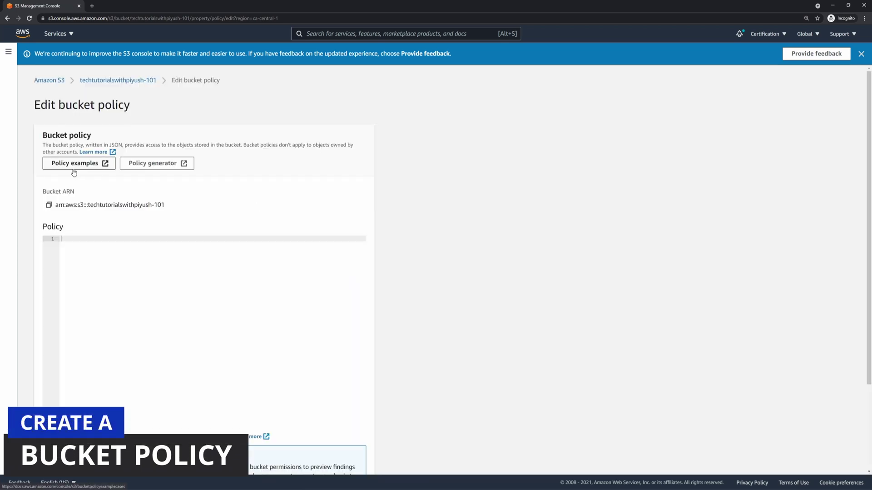
{"action": "left_click", "coordinate": [150, 166]}
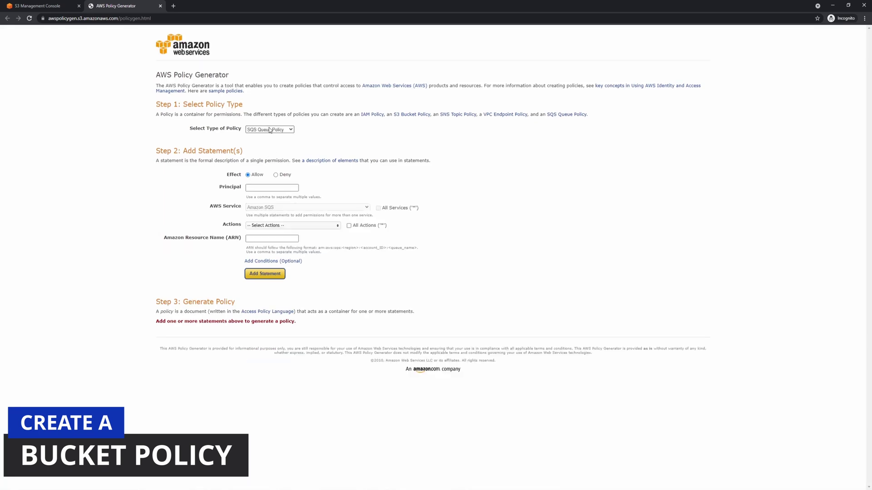
Set the policy type to S3 Bucket Policy and the statement's principal to *.
{"action": "left_click", "coordinate": [268, 130]}
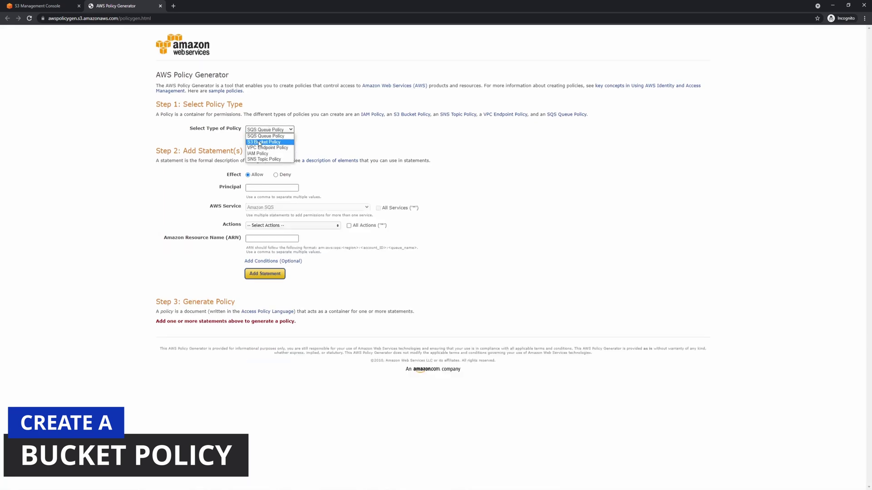
{"action": "left_click", "coordinate": [255, 142]}
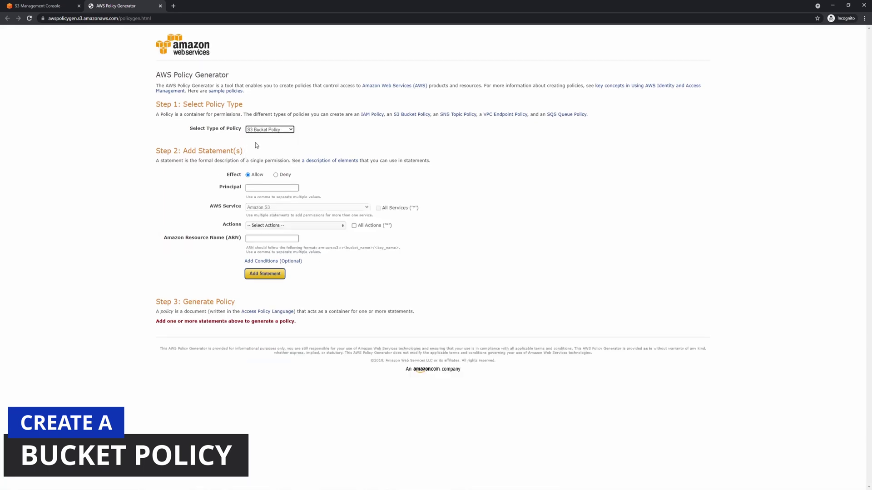
{"action": "left_click", "coordinate": [259, 188]}
{"action": "type", "text": "*"}
{"action": "key", "text": "Return"}
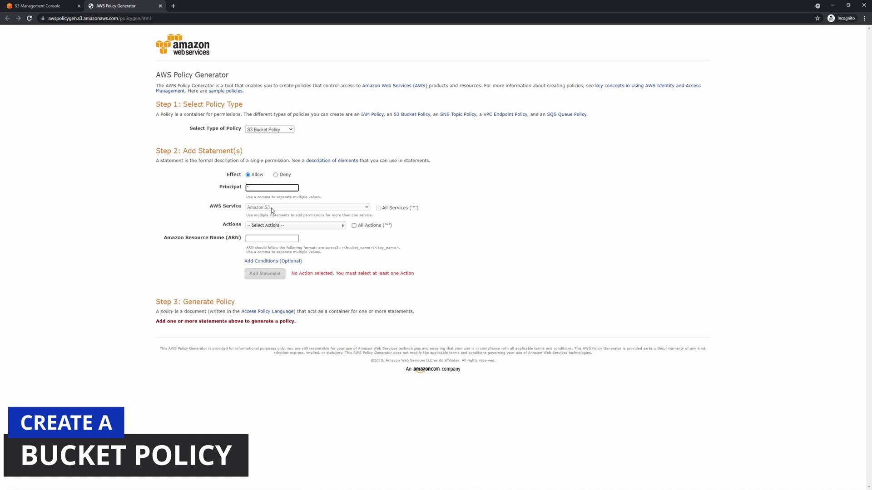
Select the ListBucket action for the policy statement.
{"action": "left_click", "coordinate": [267, 226]}
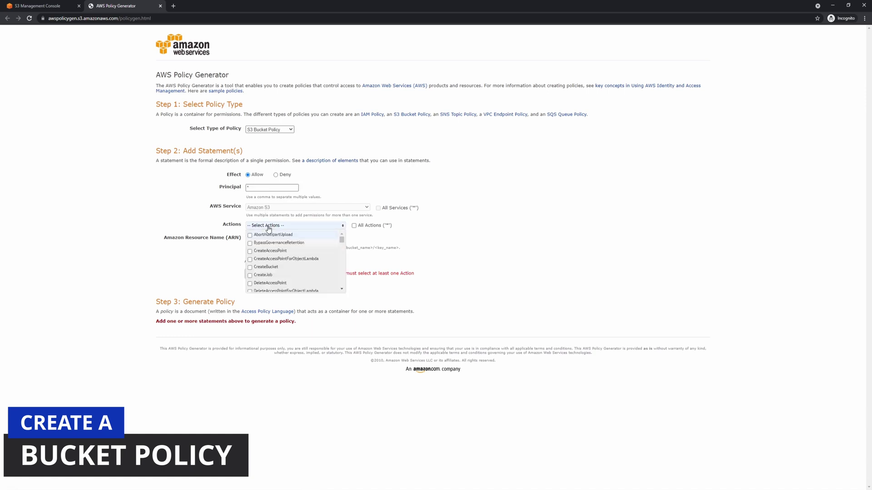
{"action": "scroll", "coordinate": [286, 254], "scroll_direction": "down", "scroll_amount": 3}
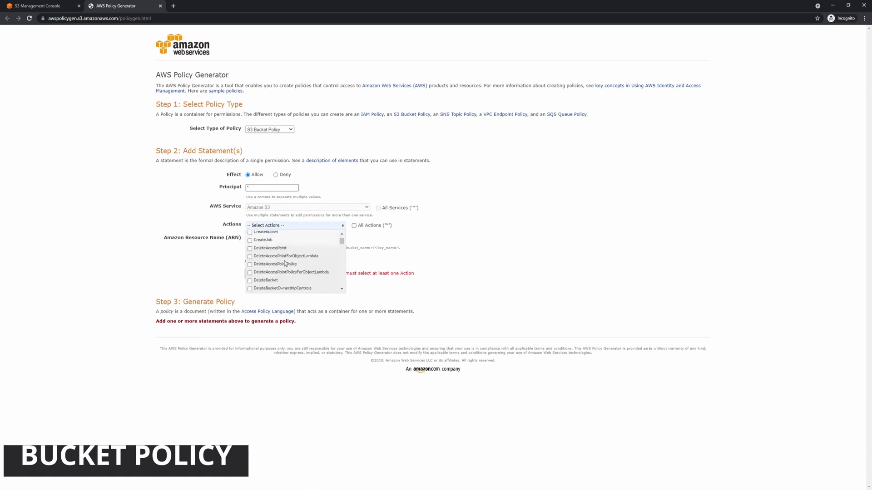
{"action": "scroll", "coordinate": [285, 263], "scroll_direction": "down", "scroll_amount": 3}
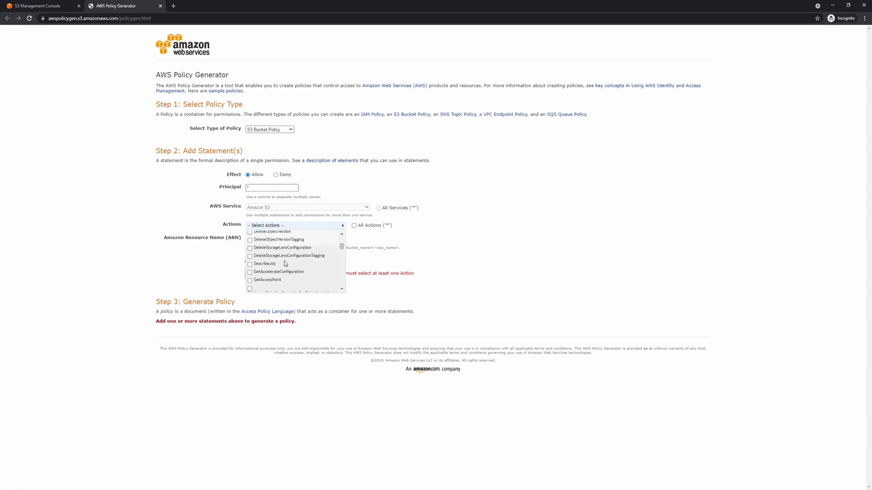
{"action": "scroll", "coordinate": [285, 263], "scroll_direction": "down", "scroll_amount": 3}
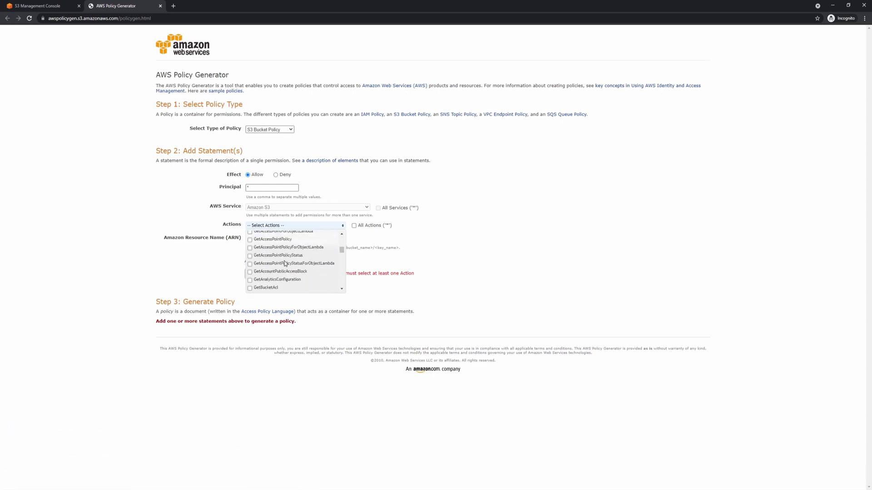
{"action": "scroll", "coordinate": [285, 263], "scroll_direction": "down", "scroll_amount": 4}
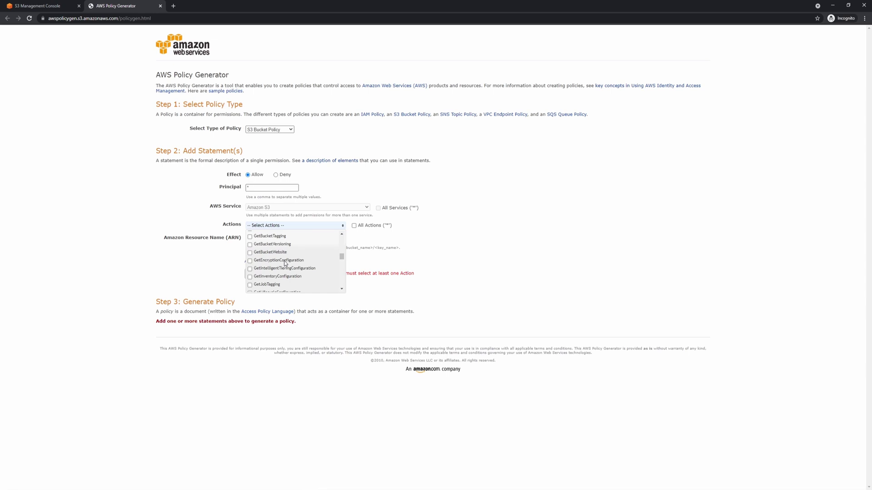
{"action": "scroll", "coordinate": [285, 263], "scroll_direction": "down", "scroll_amount": 5}
{"action": "scroll", "coordinate": [285, 263], "scroll_direction": "down", "scroll_amount": 3}
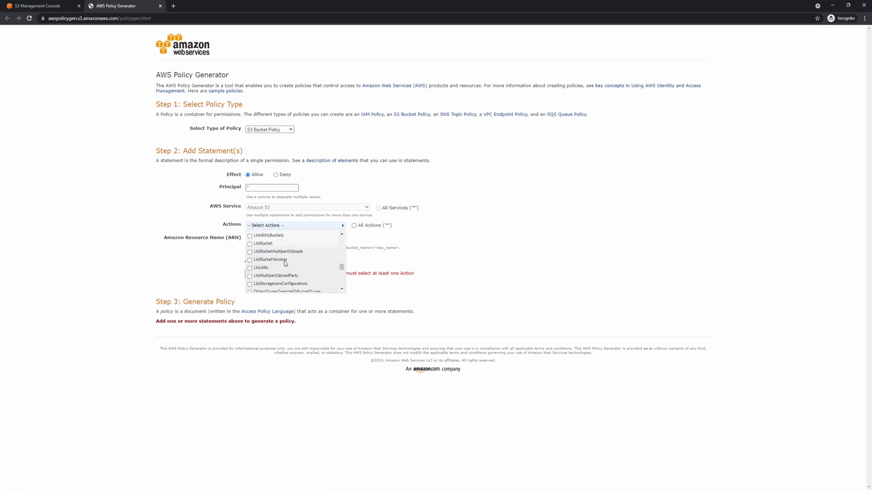
{"action": "left_click", "coordinate": [249, 245]}
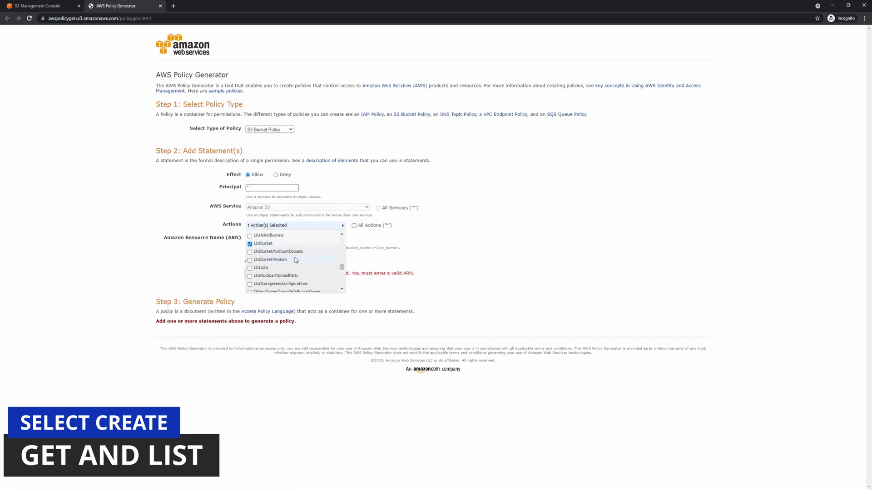
Add the PutObject and GetObject actions to the statement and close the action list.
{"action": "scroll", "coordinate": [301, 267], "scroll_direction": "down", "scroll_amount": 1}
{"action": "scroll", "coordinate": [301, 268], "scroll_direction": "down", "scroll_amount": 5}
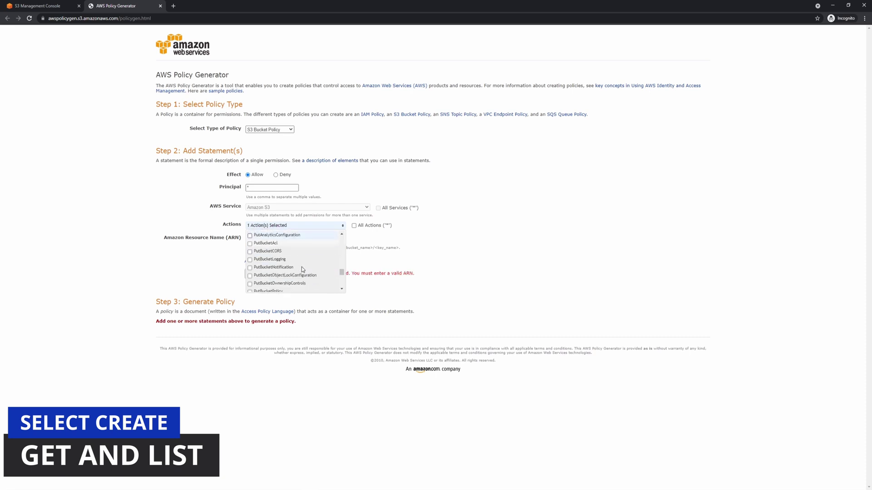
{"action": "scroll", "coordinate": [280, 274], "scroll_direction": "down", "scroll_amount": 2}
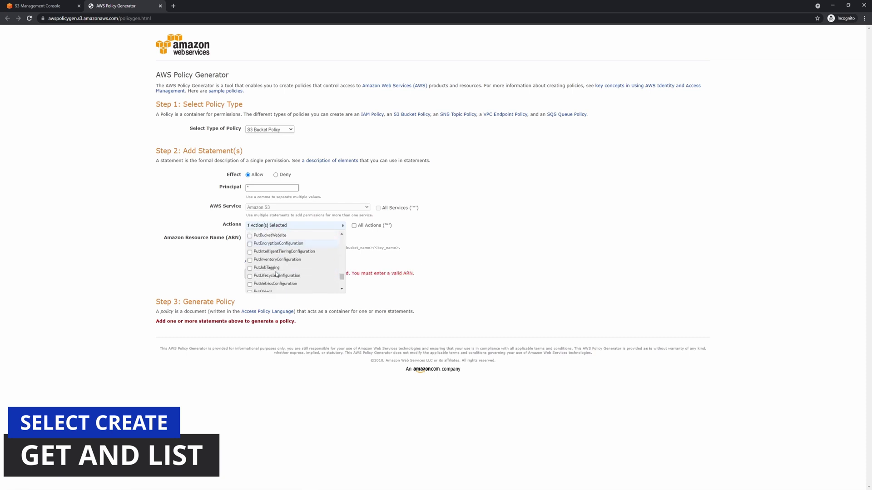
{"action": "left_click", "coordinate": [249, 282]}
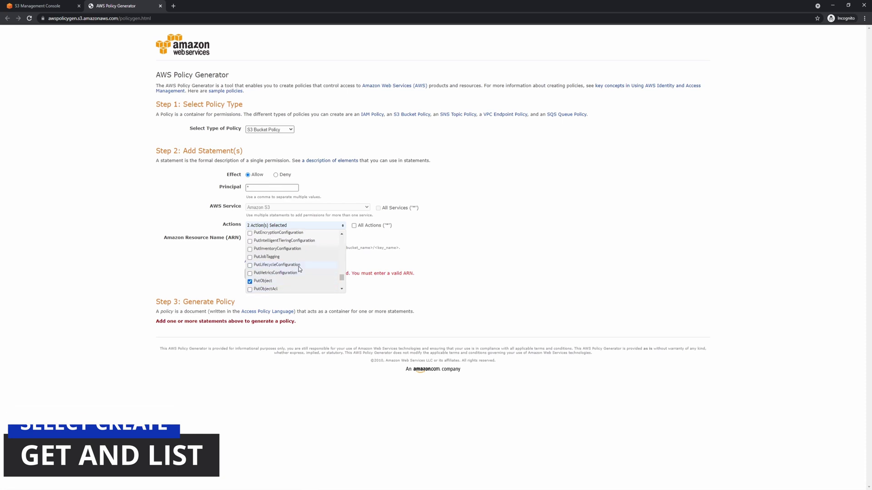
{"action": "scroll", "coordinate": [300, 267], "scroll_direction": "up", "scroll_amount": 10}
{"action": "left_click", "coordinate": [250, 263]}
{"action": "left_click", "coordinate": [477, 234]}
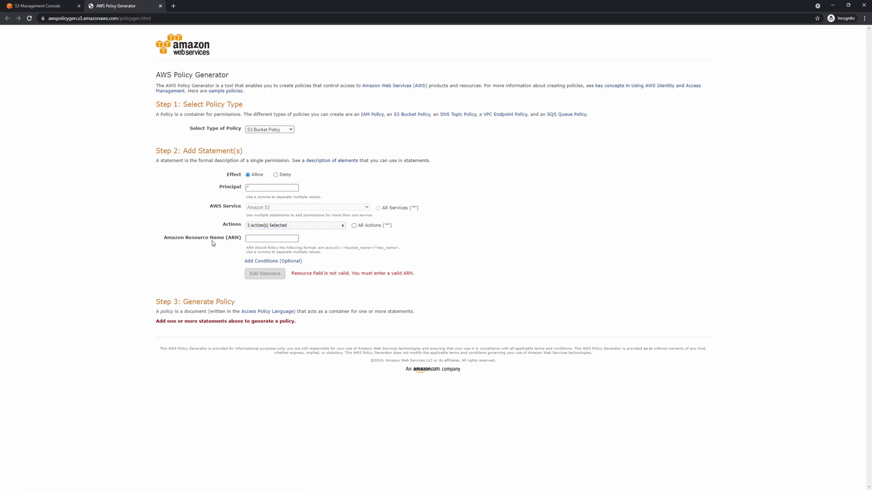
Copy the bucket ARN from the S3 console and paste it as the statement's Amazon Resource Name in the AWS Policy Generator.
{"action": "left_click", "coordinate": [41, 7]}
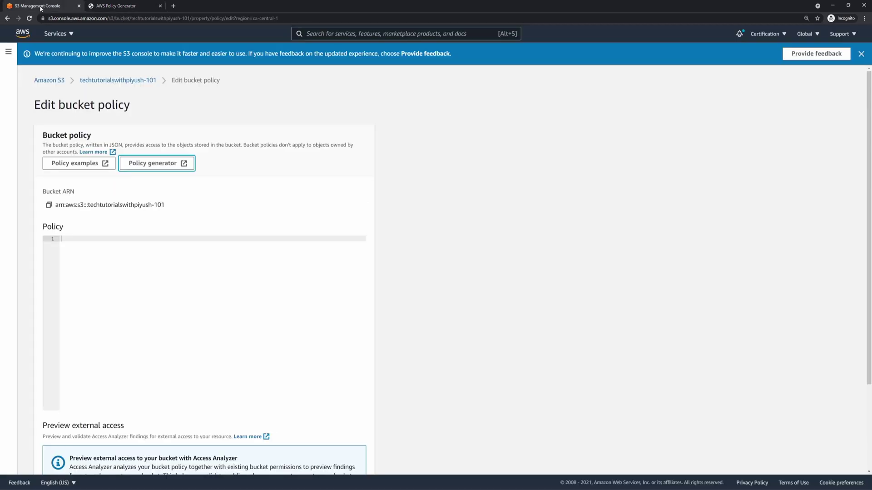
{"action": "left_click", "coordinate": [48, 205]}
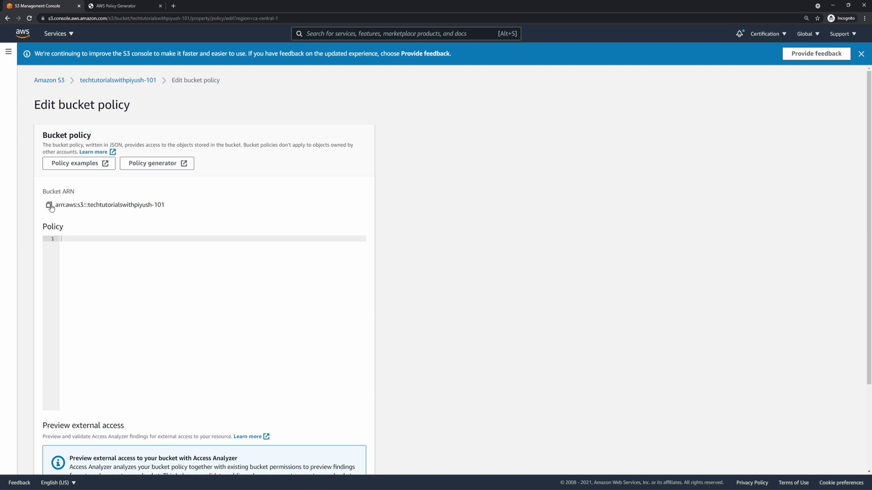
{"action": "left_click", "coordinate": [140, 6]}
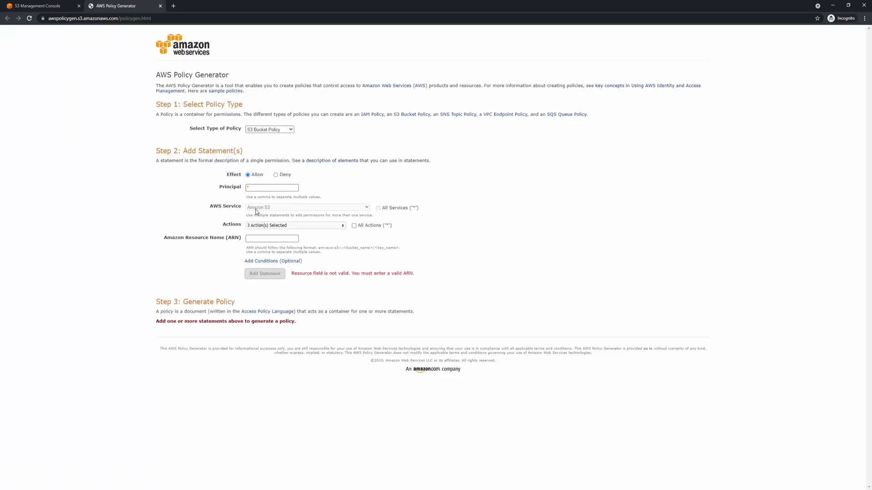
{"action": "left_click", "coordinate": [263, 241]}
{"action": "key", "text": "ctrl+v"}
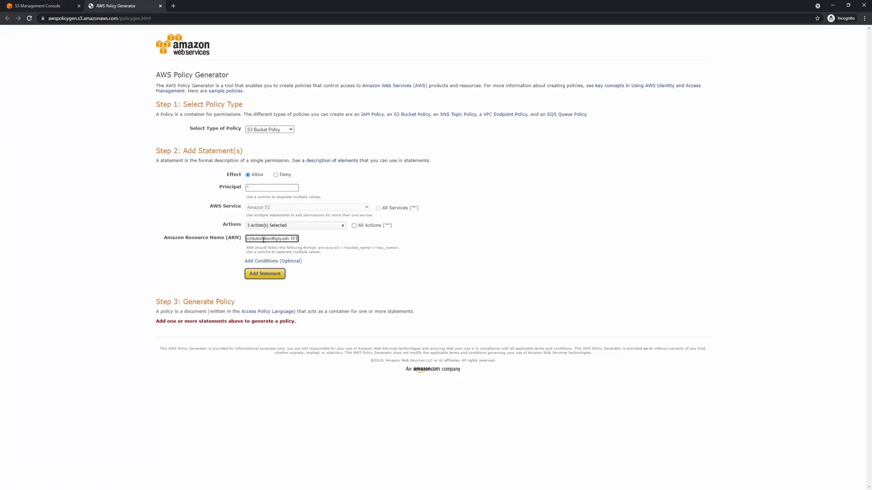
Open the statement's optional conditions and set the condition operator to IpAddress.
{"action": "left_click", "coordinate": [263, 263]}
{"action": "left_click", "coordinate": [263, 263]}
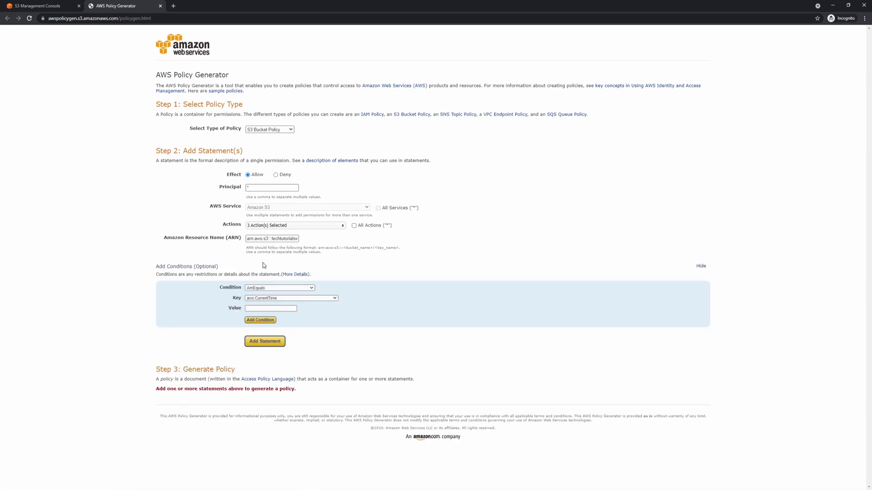
{"action": "left_click", "coordinate": [269, 289]}
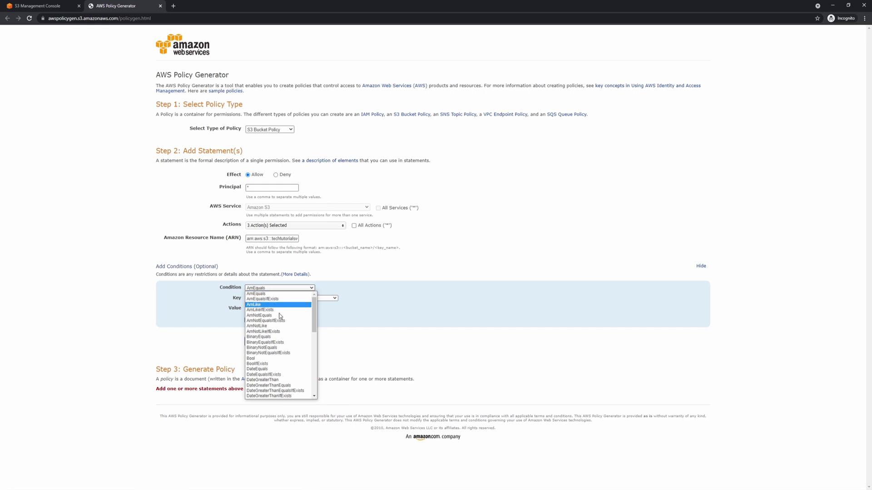
{"action": "scroll", "coordinate": [283, 321], "scroll_direction": "down", "scroll_amount": 1}
{"action": "scroll", "coordinate": [283, 321], "scroll_direction": "down", "scroll_amount": 3}
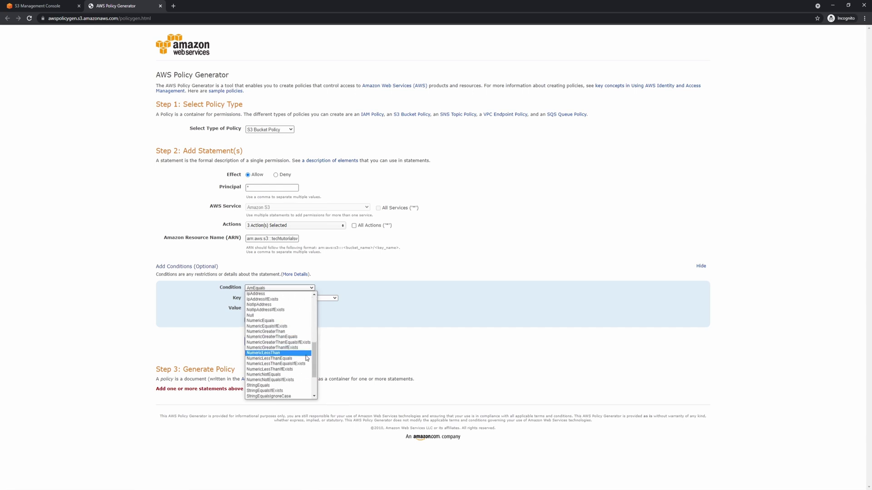
{"action": "left_click_drag", "start_coordinate": [316, 357], "coordinate": [317, 351]}
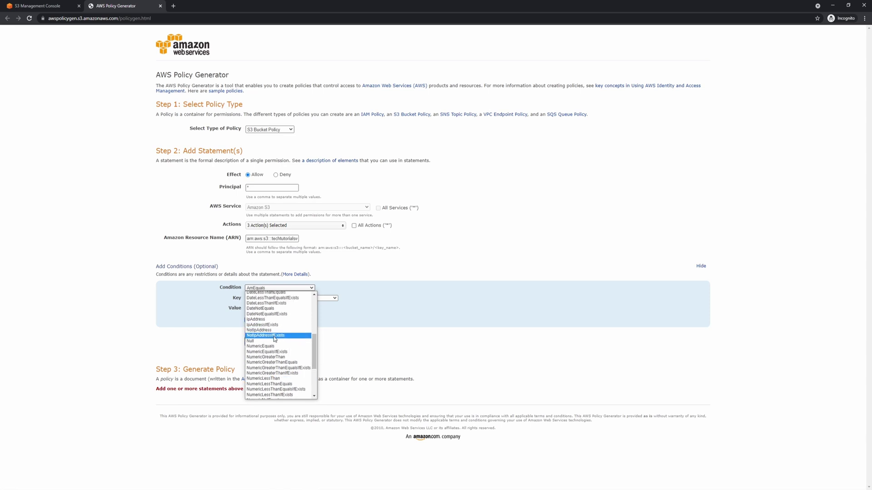
{"action": "left_click", "coordinate": [270, 319]}
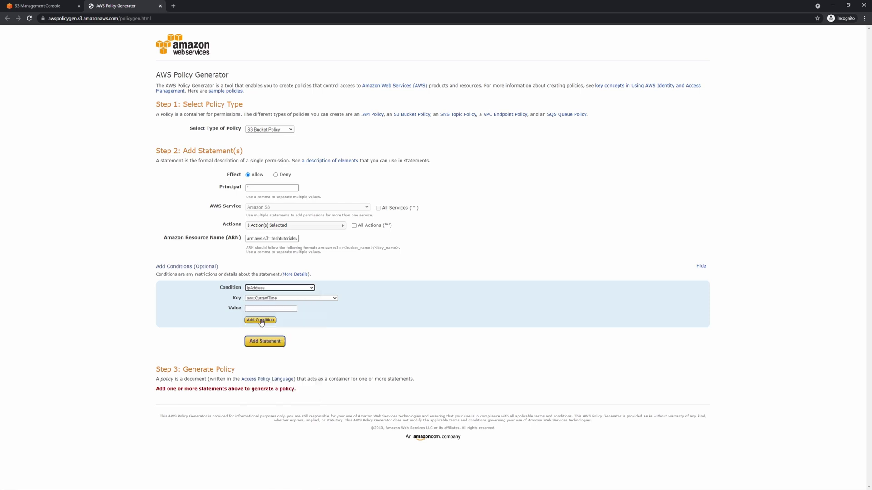
{"action": "left_click", "coordinate": [274, 299]}
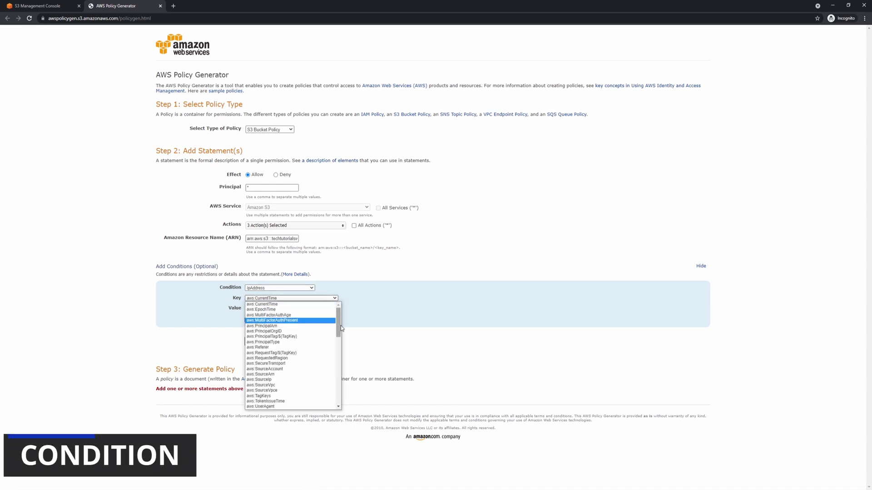
{"action": "left_click_drag", "start_coordinate": [341, 325], "coordinate": [341, 340]}
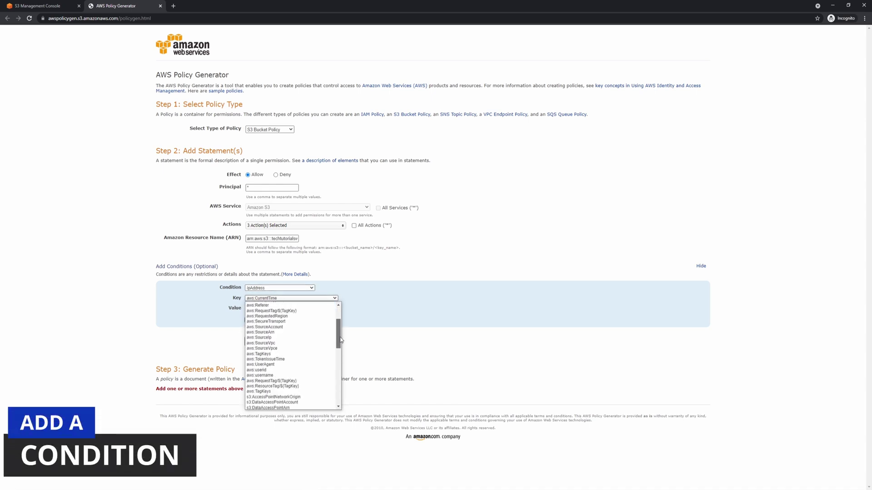
{"action": "left_click", "coordinate": [269, 338]}
{"action": "left_click", "coordinate": [270, 309]}
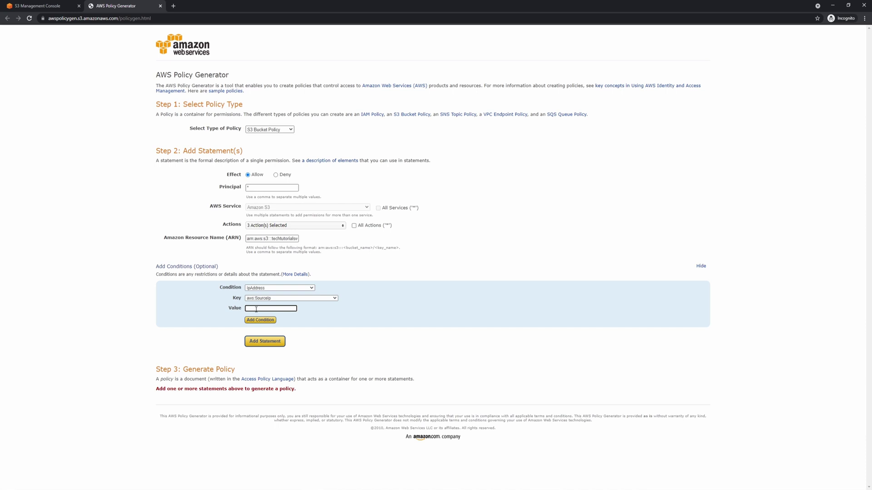
{"action": "key", "text": "ctrl+v"}
{"action": "left_click", "coordinate": [263, 321]}
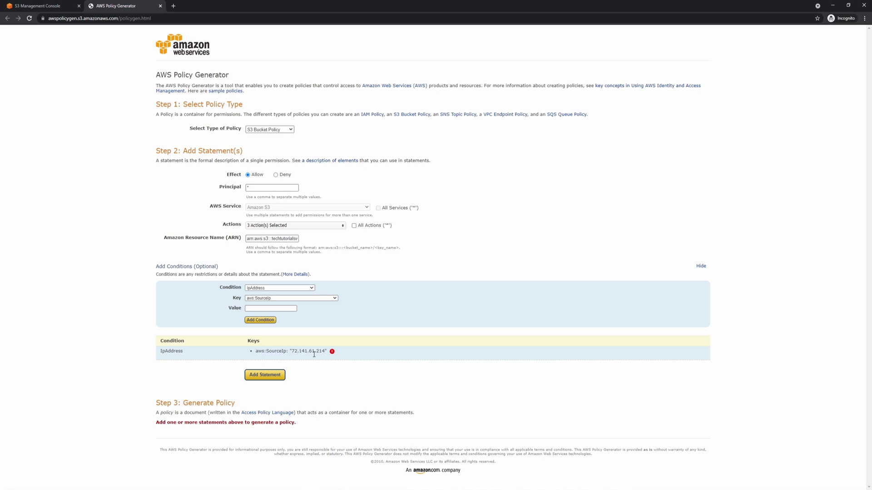
Add the statement to the policy and generate the policy JSON document.
{"action": "left_click", "coordinate": [265, 376]}
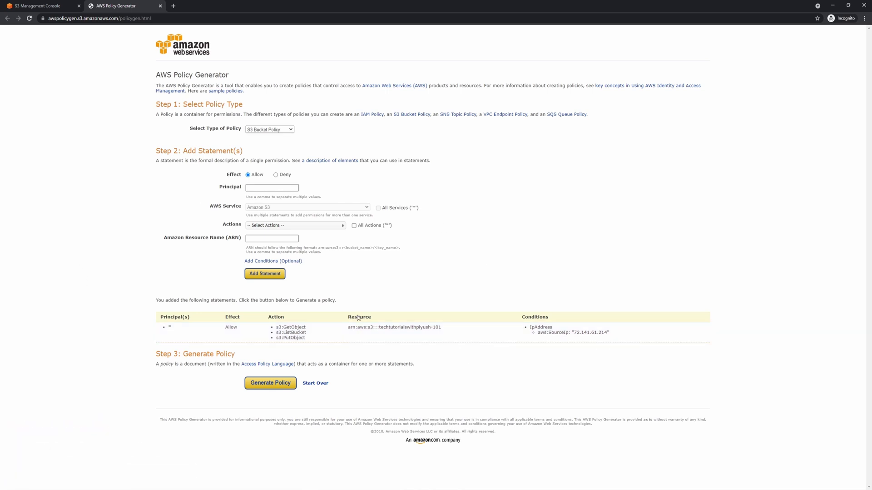
{"action": "left_click", "coordinate": [273, 388]}
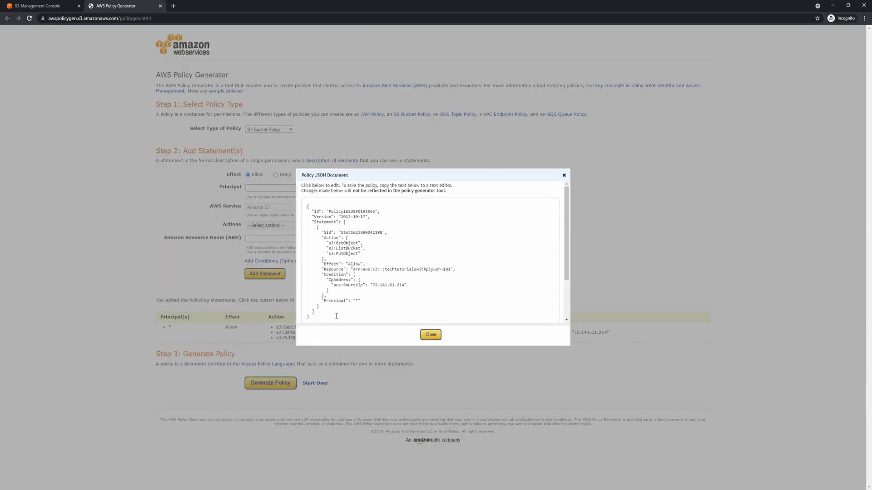
{"action": "left_click", "coordinate": [374, 297]}
{"action": "scroll", "coordinate": [398, 292], "scroll_direction": "down", "scroll_amount": 3}
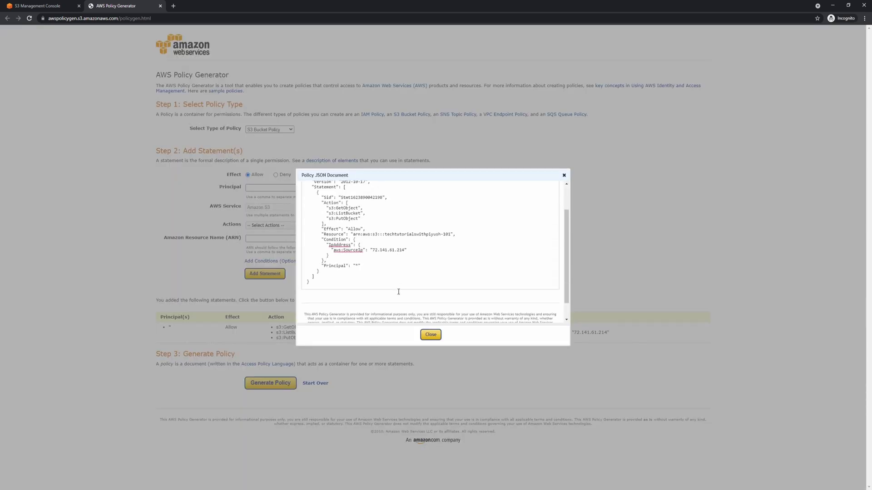
{"action": "scroll", "coordinate": [399, 292], "scroll_direction": "up", "scroll_amount": 3}
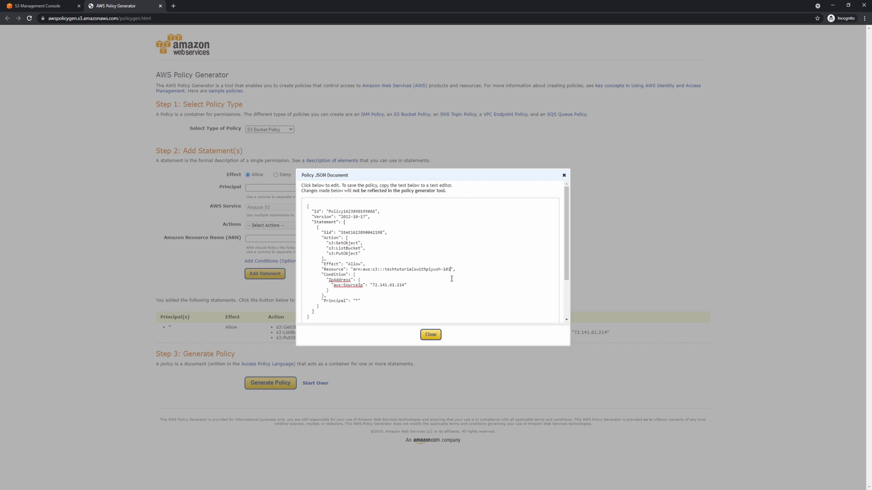
Append /* to the Resource ARN in the policy JSON and put it on its own line after an opening square bracket.
{"action": "type", "text": "/*"}
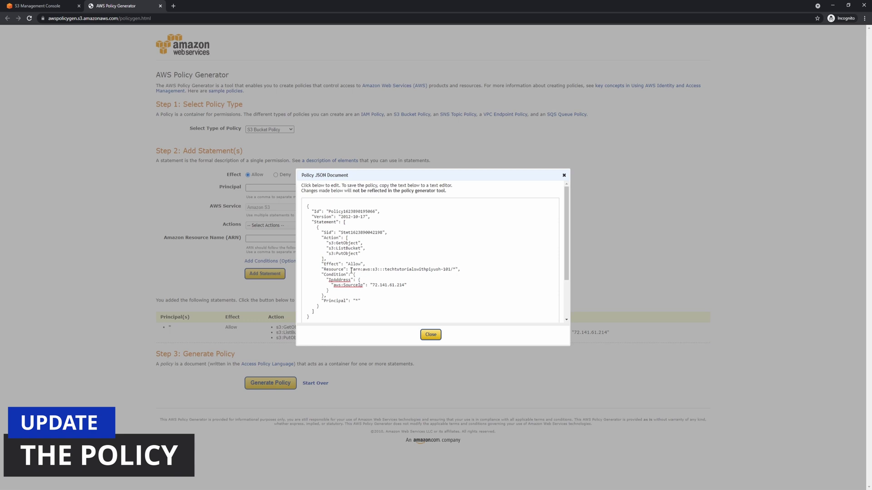
{"action": "left_click", "coordinate": [352, 270]}
{"action": "key", "text": "Return"}
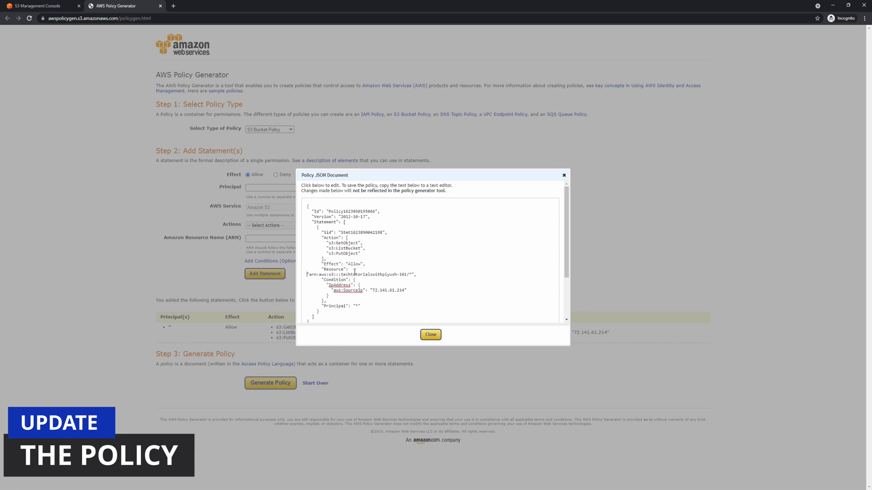
{"action": "type", "text": "["}
{"action": "left_click", "coordinate": [438, 273]}
{"action": "key", "text": "Return"}
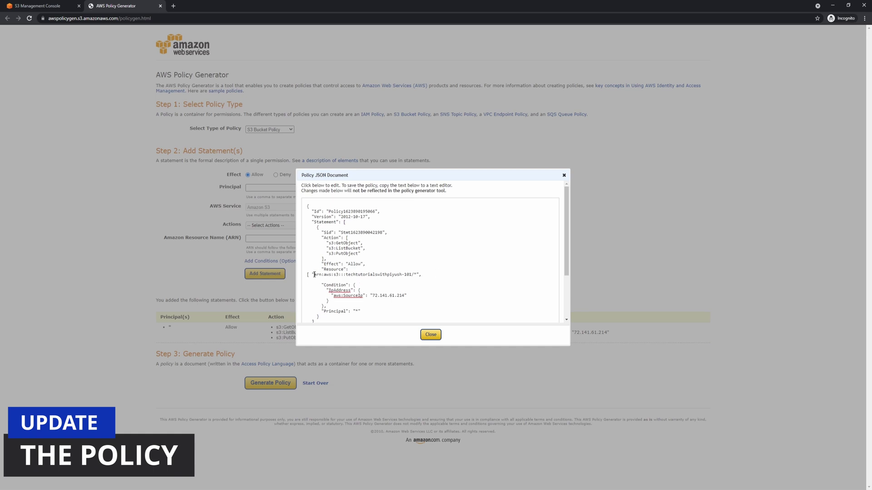
Add the bucket ARN without /* as the second Resource entry and close the list with a square bracket and comma.
{"action": "left_click_drag", "start_coordinate": [313, 275], "coordinate": [412, 275]}
{"action": "key", "text": "ctrl+c"}
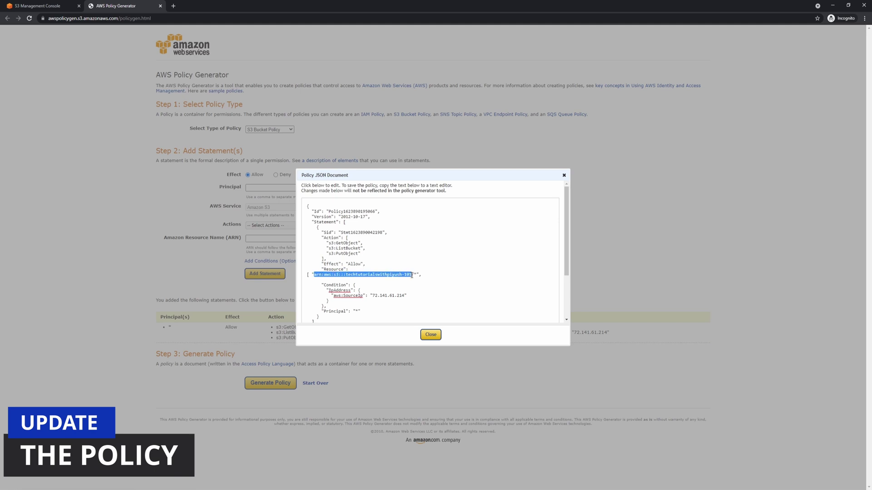
{"action": "left_click", "coordinate": [355, 280]}
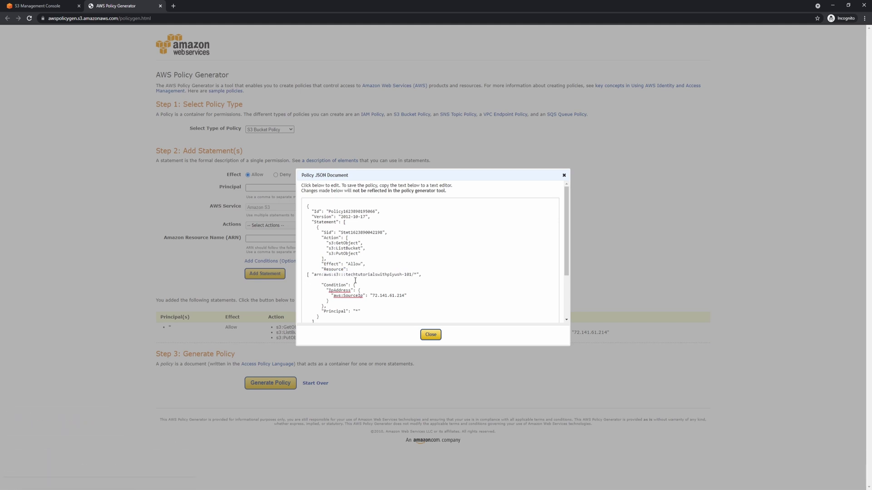
{"action": "key", "text": "ctrl+v"}
{"action": "type", "text": "] ,"}
Copy the entire edited policy JSON from the generator and paste it into the bucket policy editor in the S3 console.
{"action": "scroll", "coordinate": [374, 292], "scroll_direction": "down", "scroll_amount": 1}
{"action": "scroll", "coordinate": [374, 292], "scroll_direction": "up", "scroll_amount": 1}
{"action": "key", "text": "ctrl+a"}
{"action": "key", "text": "ctrl+c"}
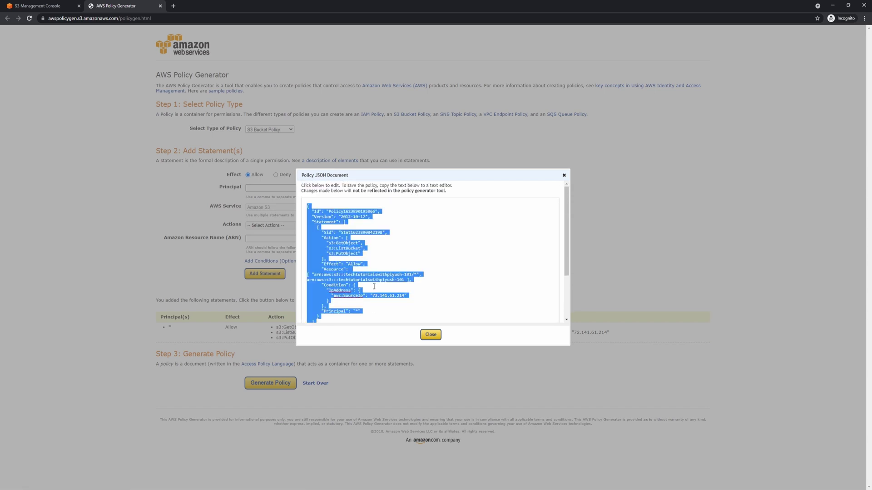
{"action": "left_click", "coordinate": [36, 4]}
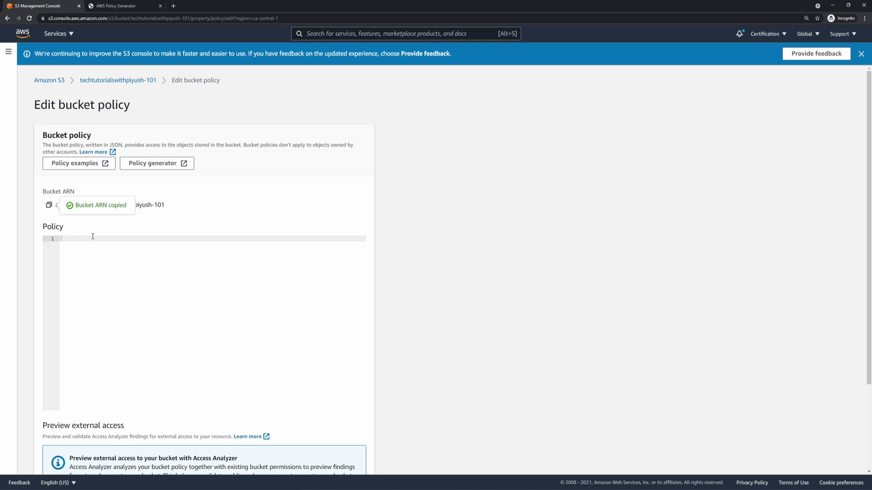
{"action": "key", "text": "ctrl+v"}
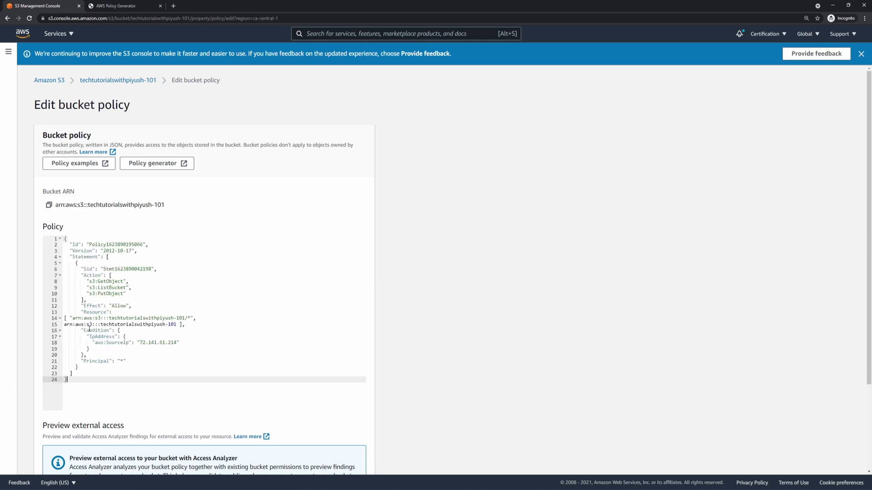
Enclose the second Resource ARN on line 15 in double quotes and save the bucket policy.
{"action": "left_click", "coordinate": [63, 326]}
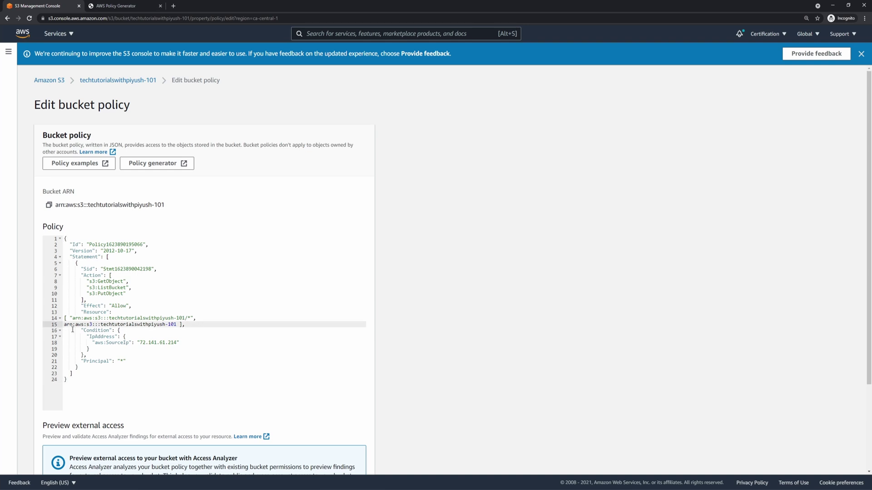
{"action": "type", "text": "\""}
{"action": "left_click", "coordinate": [181, 324]}
{"action": "left_click", "coordinate": [235, 342]}
{"action": "scroll", "coordinate": [379, 457], "scroll_direction": "down", "scroll_amount": 3}
{"action": "scroll", "coordinate": [379, 457], "scroll_direction": "up", "scroll_amount": 1}
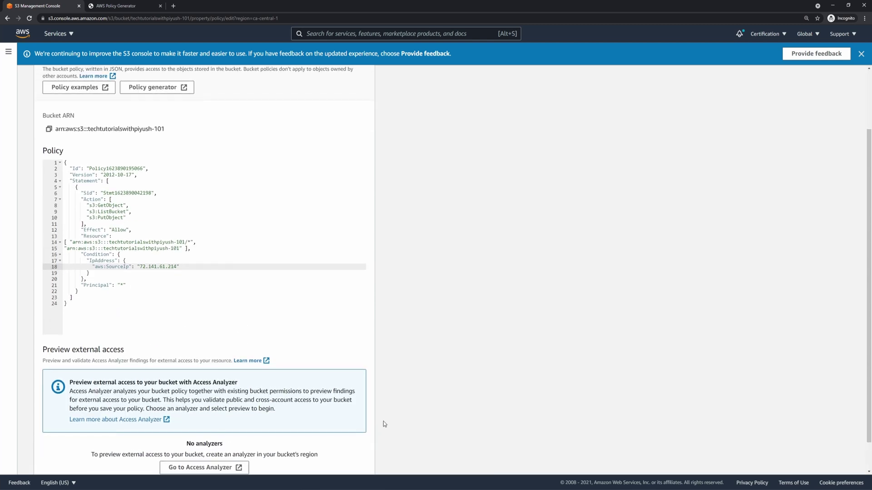
{"action": "scroll", "coordinate": [383, 424], "scroll_direction": "down", "scroll_amount": 1}
{"action": "left_click", "coordinate": [353, 461]}
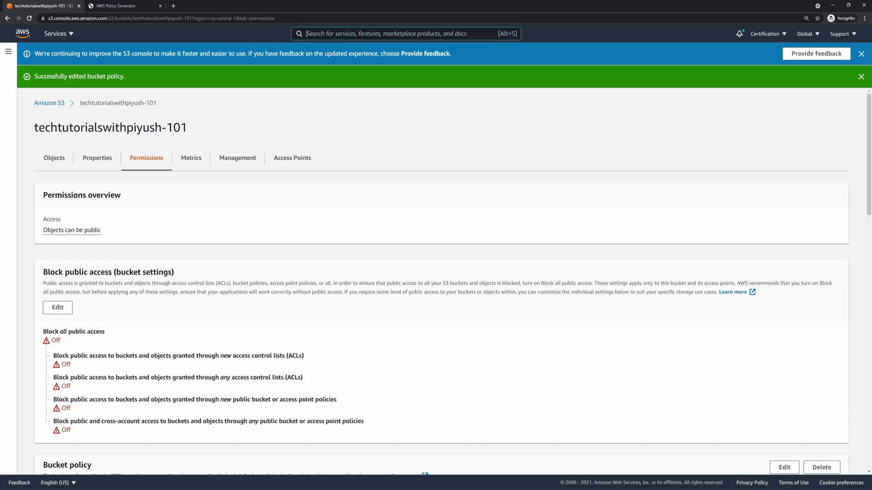
Search for "aws transfer", open the AWS Transfer Family service and review its endpoint and data transfer pricing.
{"action": "type", "text": "aws"}
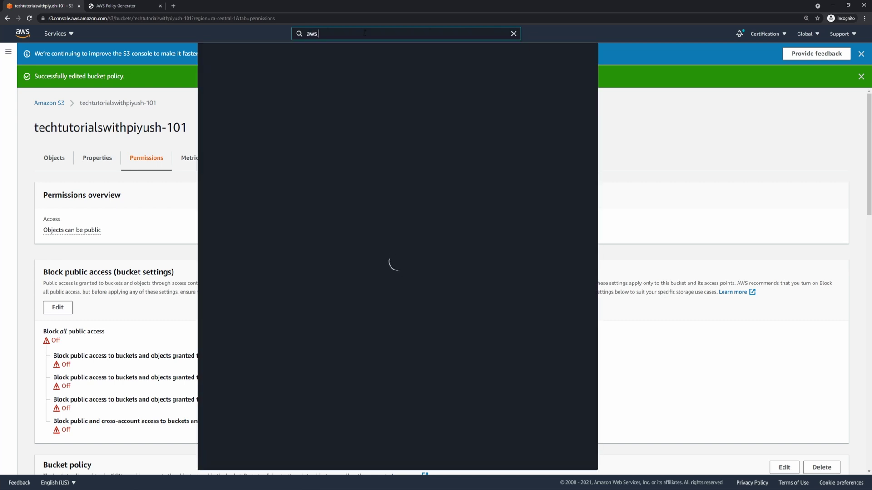
{"action": "type", "text": " transfer"}
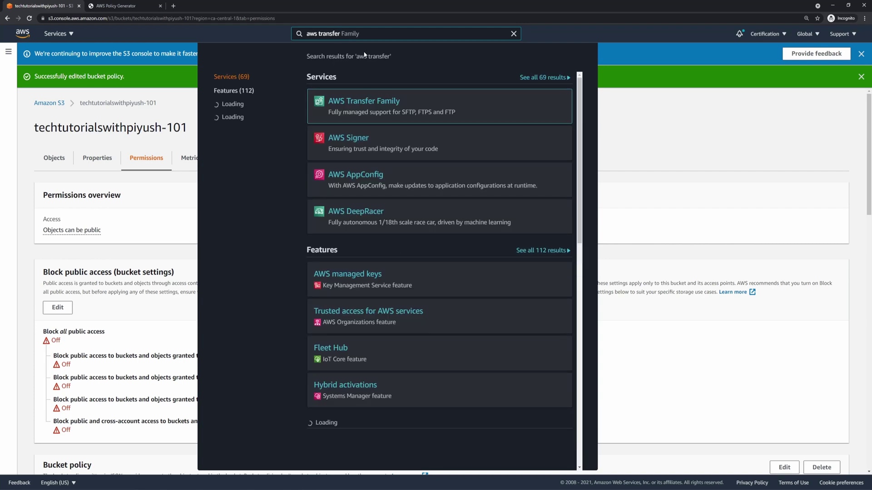
{"action": "left_click", "coordinate": [379, 106]}
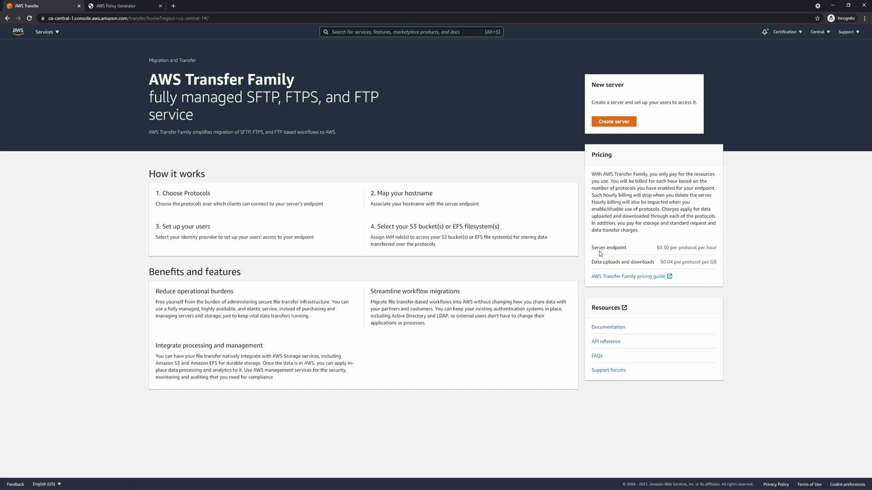
{"action": "left_click_drag", "start_coordinate": [657, 248], "coordinate": [693, 248]}
{"action": "left_click_drag", "start_coordinate": [591, 262], "coordinate": [711, 260]}
{"action": "left_click", "coordinate": [670, 263]}
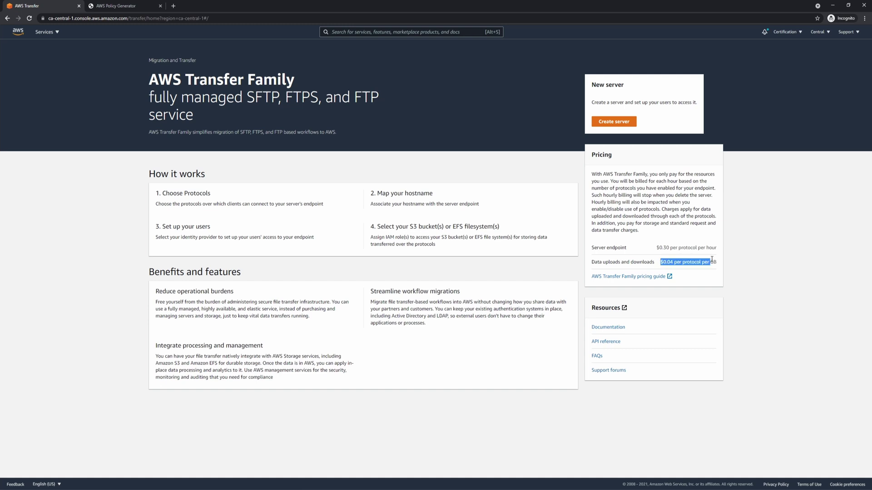
{"action": "left_click", "coordinate": [681, 255]}
Start creating a transfer server with the SFTP protocol and the Service managed identity provider.
{"action": "left_click", "coordinate": [618, 124]}
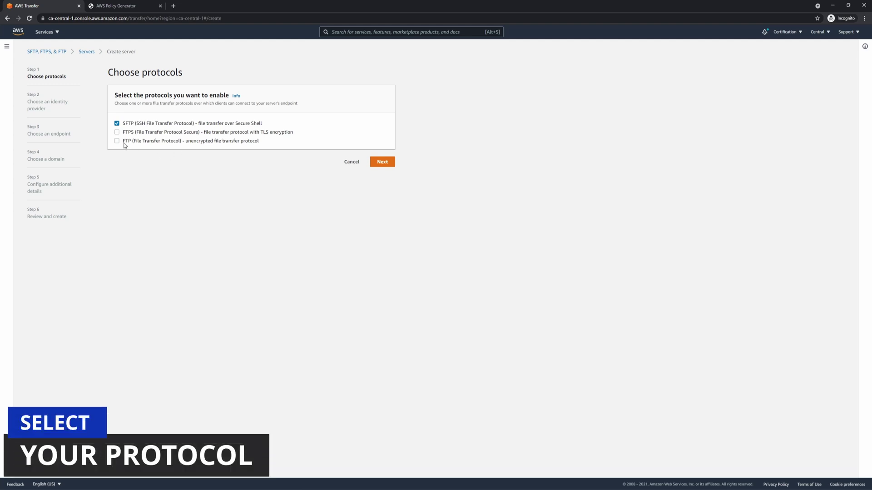
{"action": "left_click", "coordinate": [382, 162]}
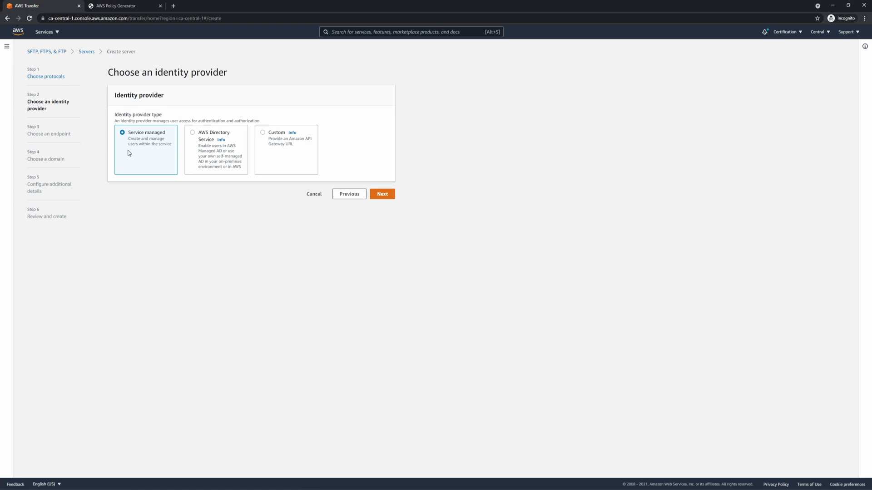
{"action": "left_click", "coordinate": [379, 197]}
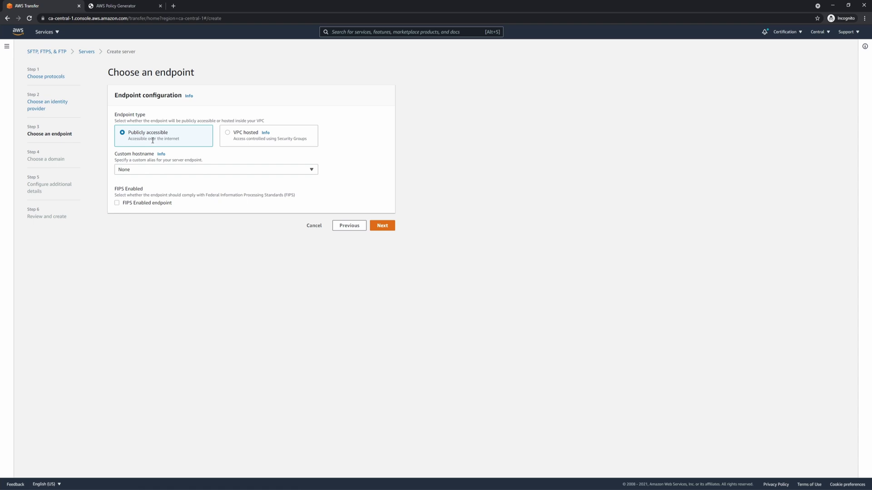
{"action": "left_click", "coordinate": [150, 170]}
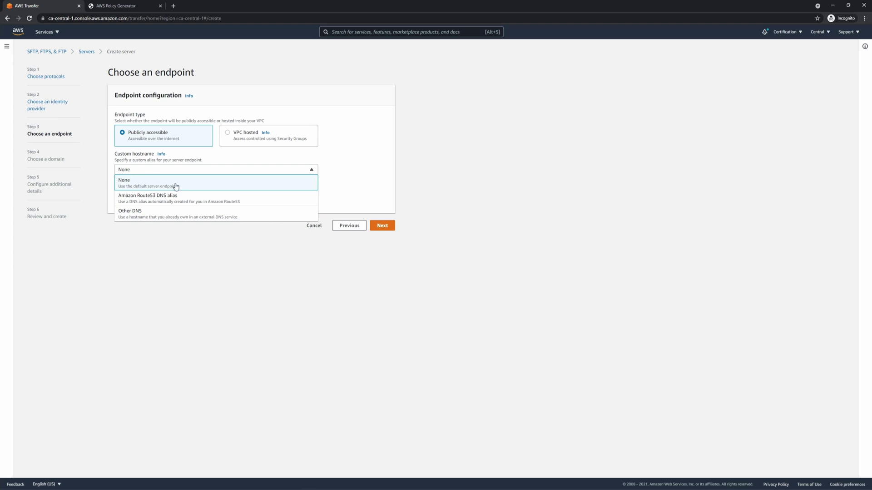
{"action": "left_click", "coordinate": [136, 212]}
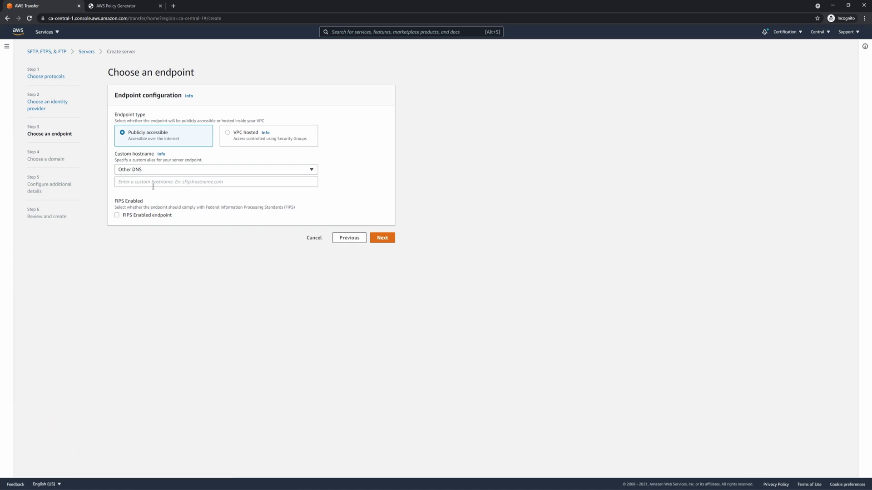
{"action": "left_click", "coordinate": [153, 182]}
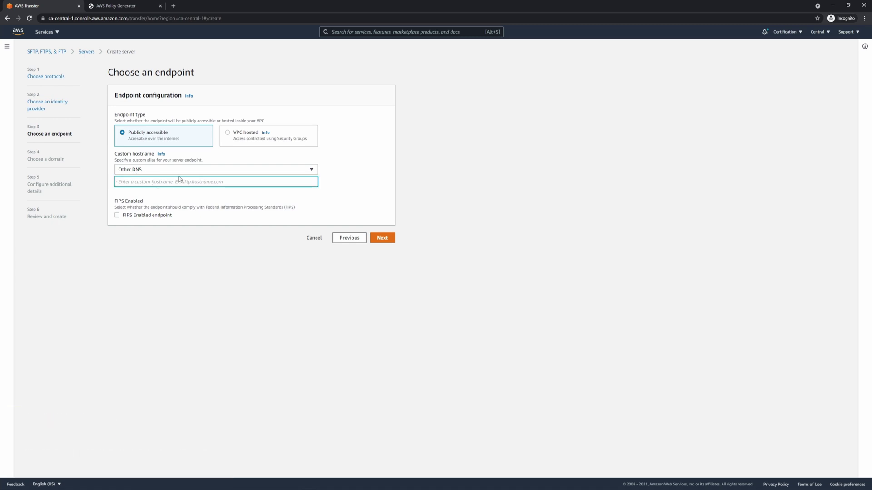
{"action": "type", "text": "www.techtutorialswithpiyush.com"}
{"action": "left_click", "coordinate": [382, 238]}
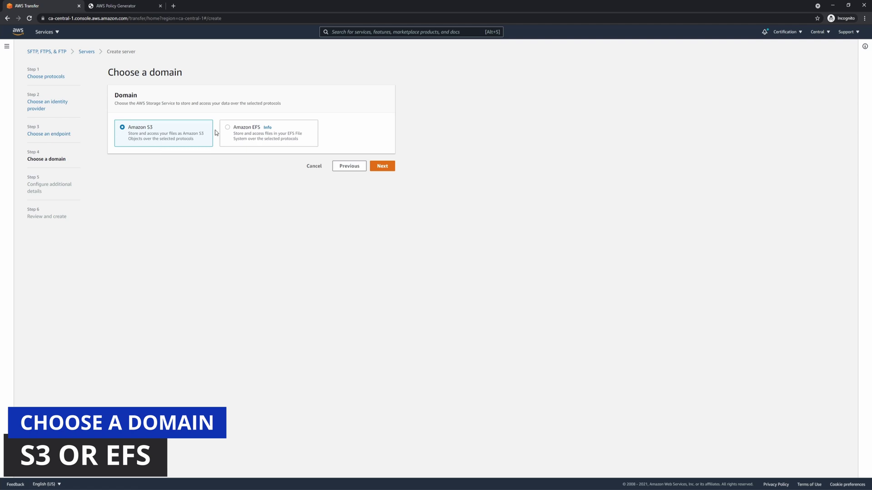
Accept Amazon S3 as the domain, set the logging role to Choose an existing role without picking one, and proceed to the review.
{"action": "left_click", "coordinate": [376, 163]}
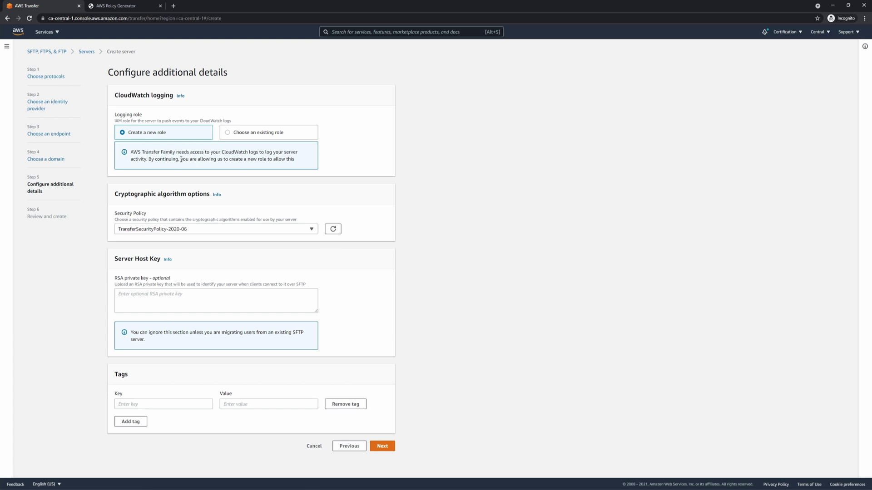
{"action": "left_click", "coordinate": [255, 132]}
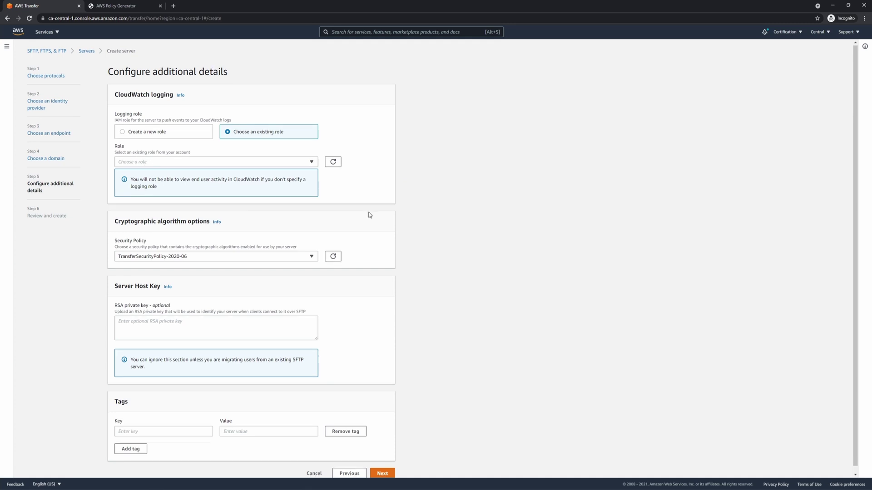
{"action": "scroll", "coordinate": [370, 215], "scroll_direction": "down", "scroll_amount": 1}
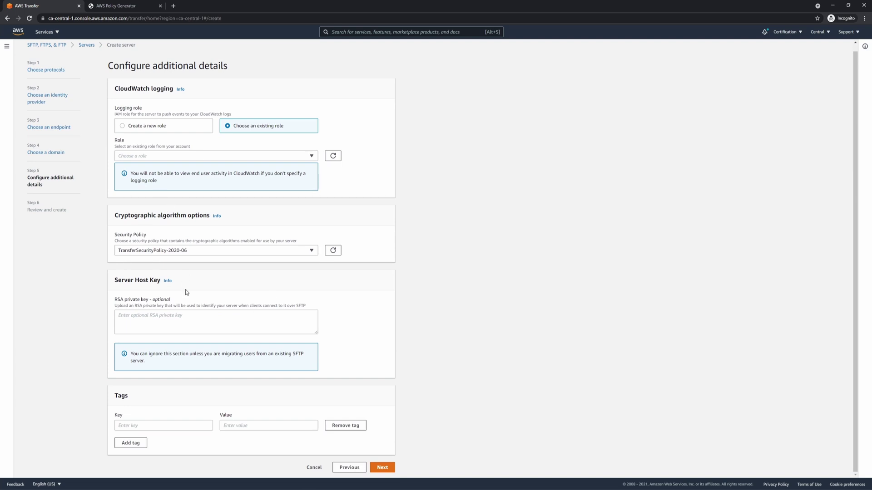
{"action": "left_click", "coordinate": [383, 467]}
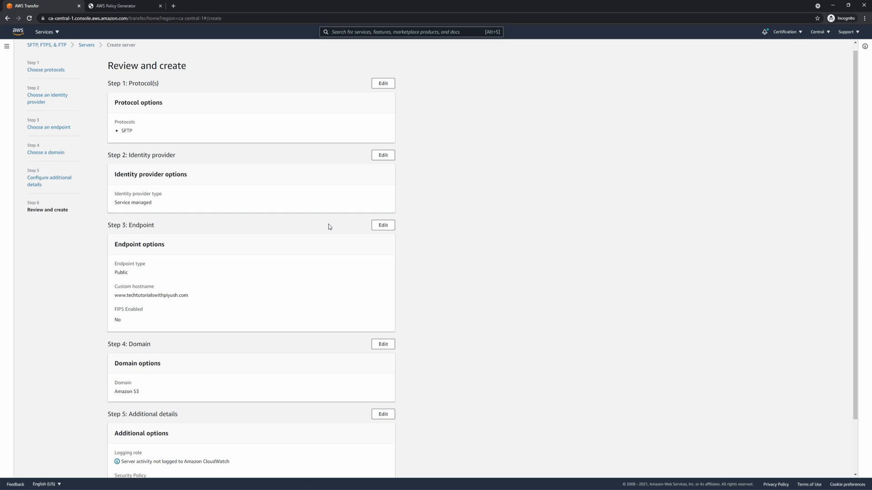
Review the protocol, identity provider, endpoint and domain settings, and create the server.
{"action": "scroll", "coordinate": [329, 226], "scroll_direction": "down", "scroll_amount": 1}
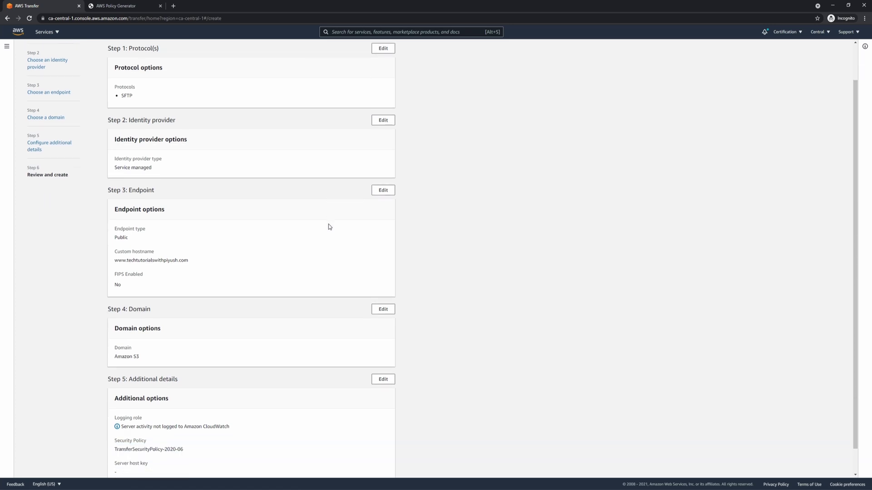
{"action": "double_click", "coordinate": [130, 96]}
{"action": "left_click", "coordinate": [132, 166]}
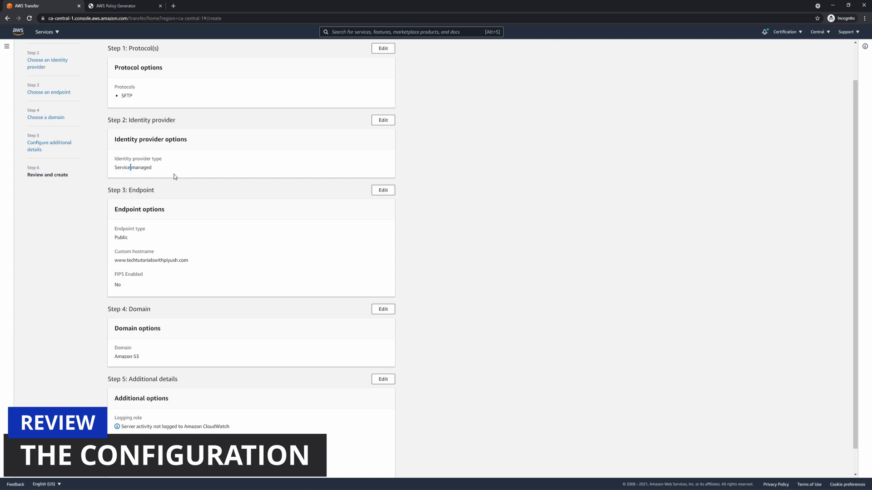
{"action": "scroll", "coordinate": [177, 183], "scroll_direction": "down", "scroll_amount": 1}
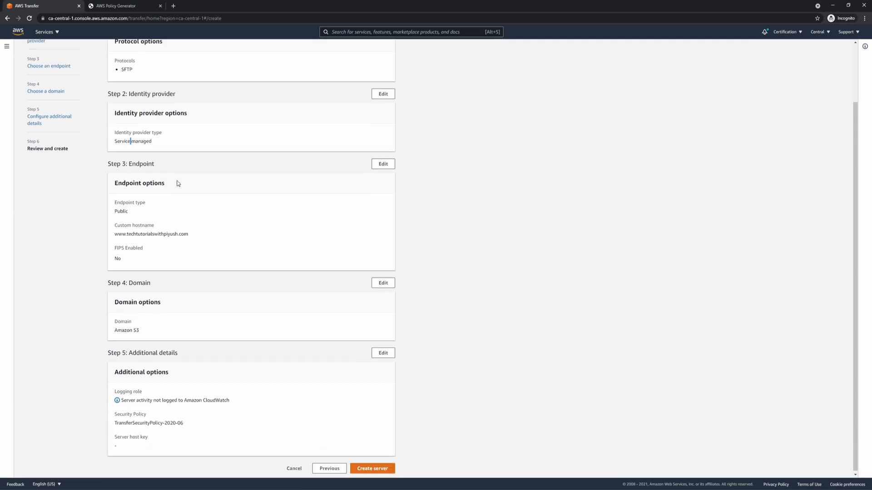
{"action": "double_click", "coordinate": [121, 209]}
{"action": "double_click", "coordinate": [152, 233]}
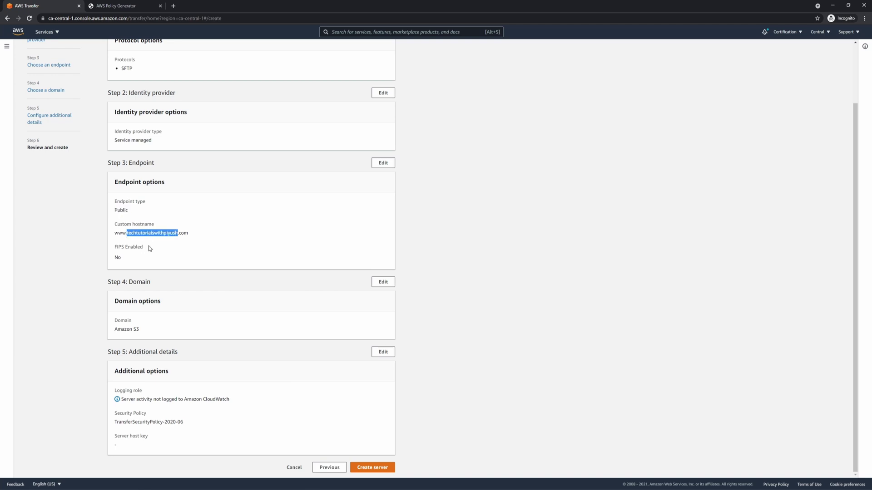
{"action": "left_click", "coordinate": [133, 329]}
{"action": "left_click", "coordinate": [371, 472]}
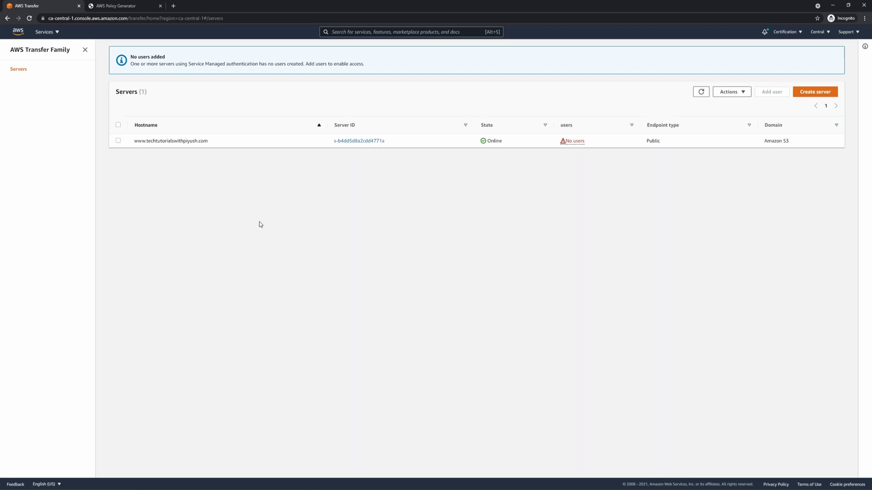
Start adding a user to the new server with the username myuser1 and the S3-Admin-Access role.
{"action": "left_click", "coordinate": [118, 141]}
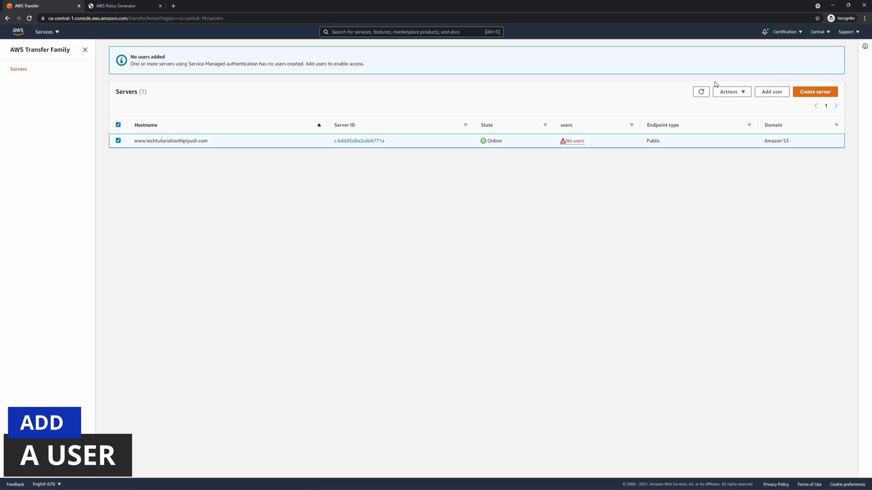
{"action": "left_click", "coordinate": [767, 92]}
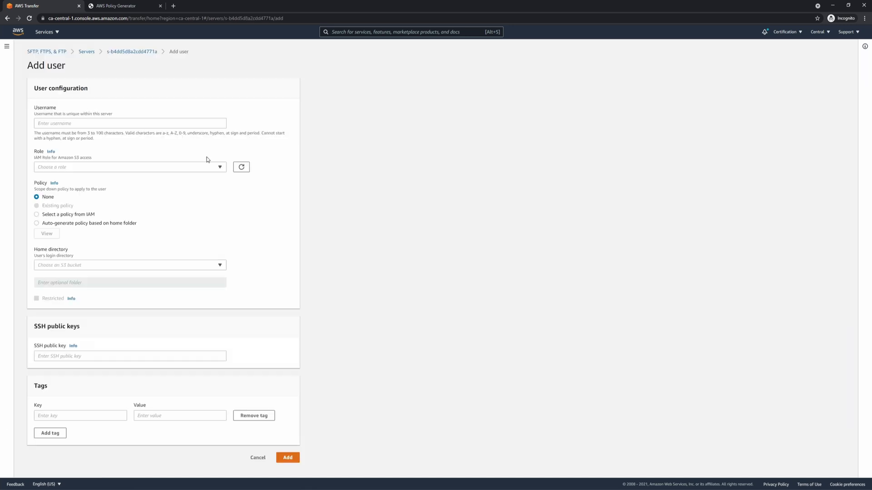
{"action": "left_click", "coordinate": [113, 123]}
{"action": "type", "text": "myuser1"}
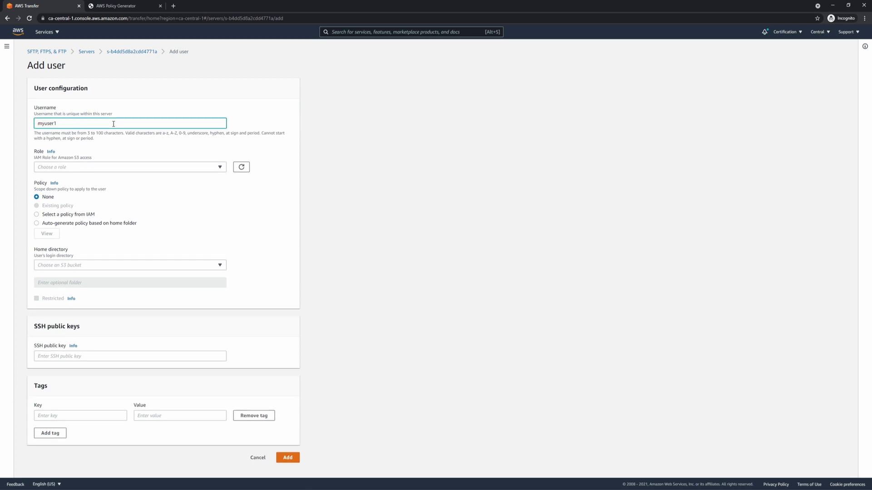
{"action": "left_click", "coordinate": [101, 167]}
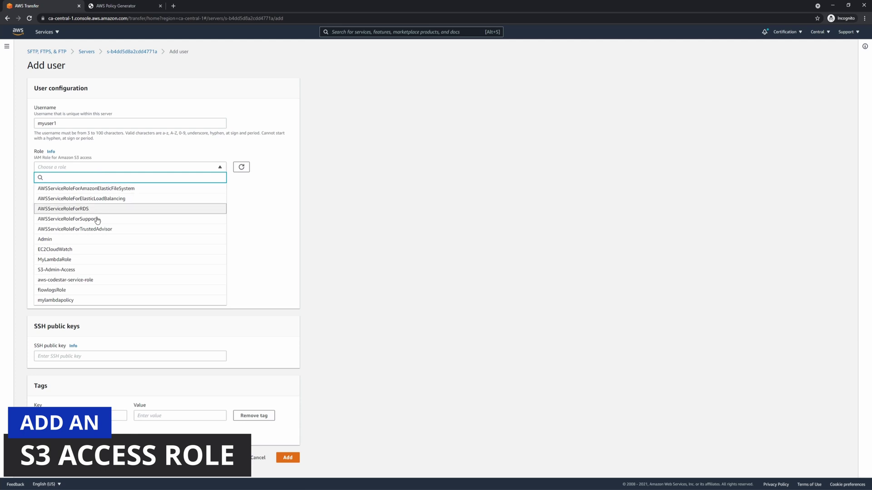
{"action": "left_click", "coordinate": [92, 273]}
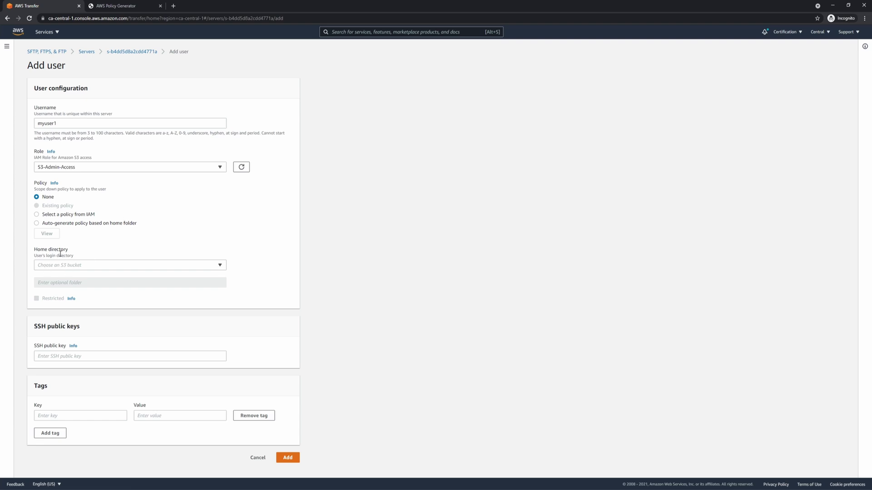
Set the user's home directory to the techtutorialswithpiyush-101 bucket and clear the optional folder name.
{"action": "left_click", "coordinate": [88, 265]}
{"action": "left_click", "coordinate": [88, 286]}
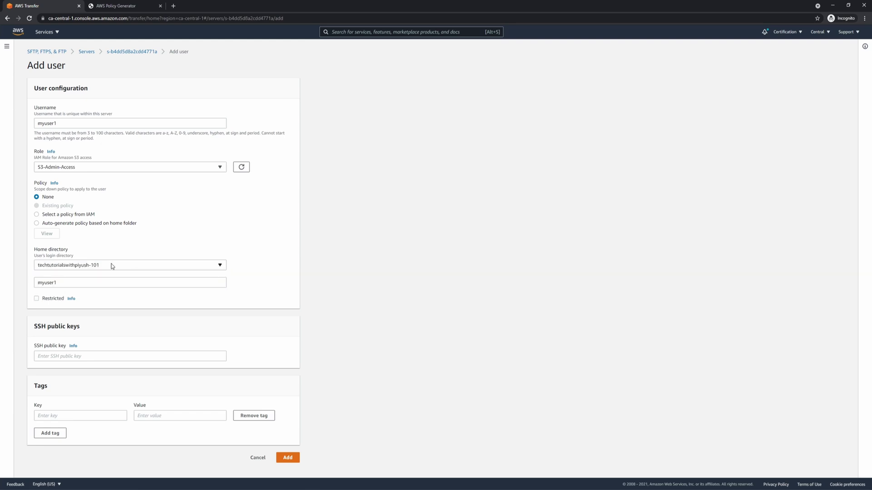
{"action": "left_click", "coordinate": [65, 284]}
{"action": "double_click", "coordinate": [66, 284]}
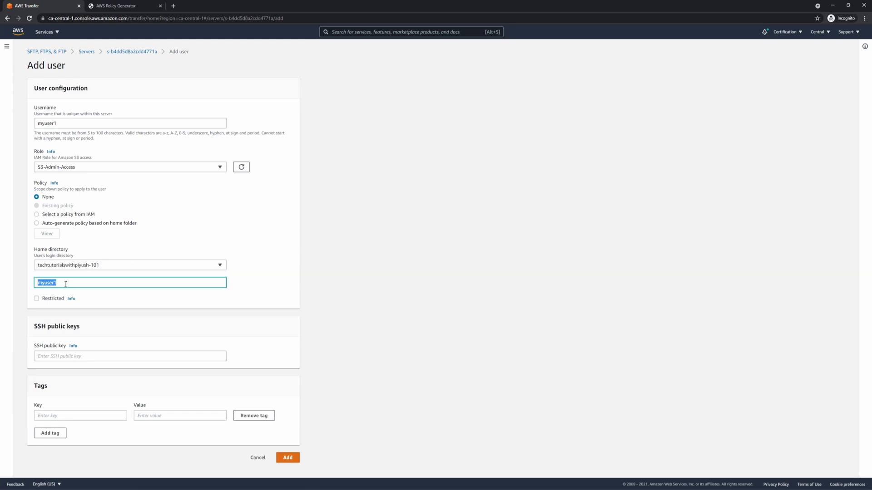
{"action": "key", "text": "BackSpace"}
Open PuTTYgen and generate a 2048-bit RSA key pair for the new user.
{"action": "left_click", "coordinate": [75, 355]}
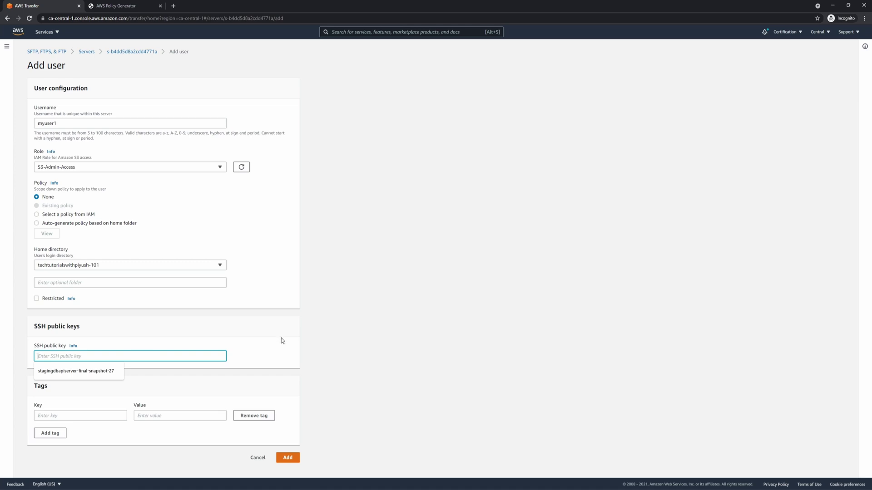
{"action": "key", "text": "super"}
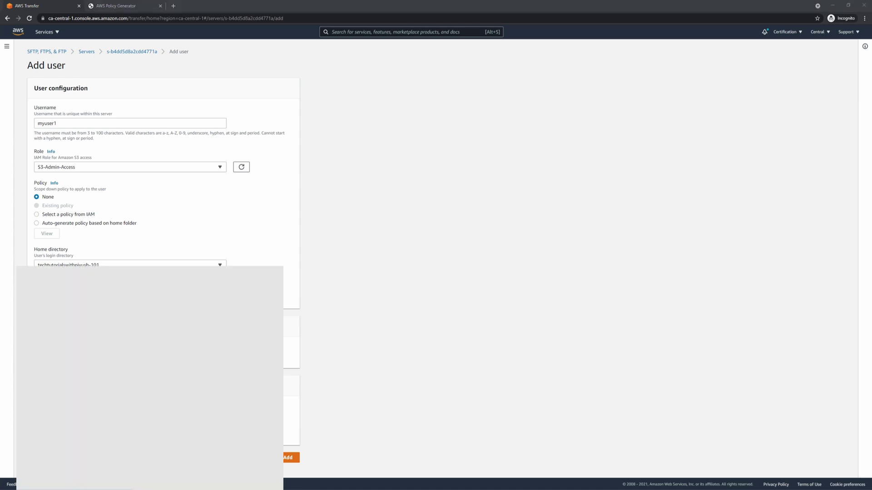
{"action": "type", "text": "putty"}
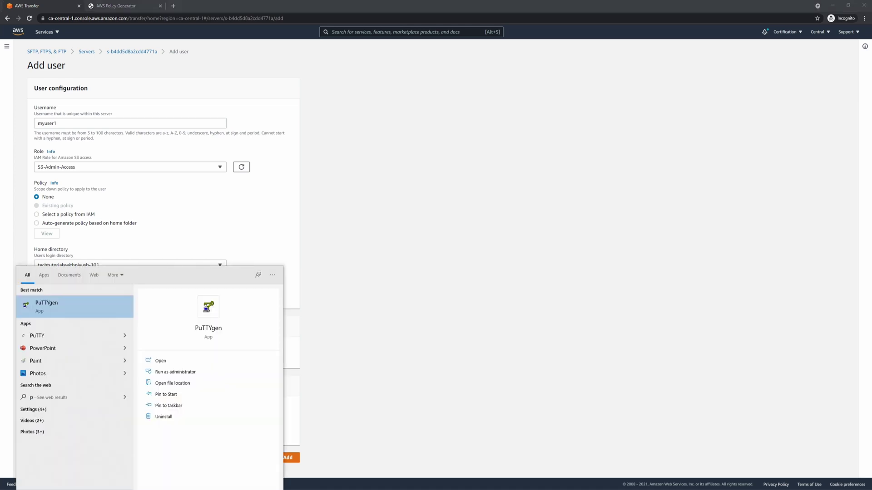
{"action": "left_click", "coordinate": [55, 312]}
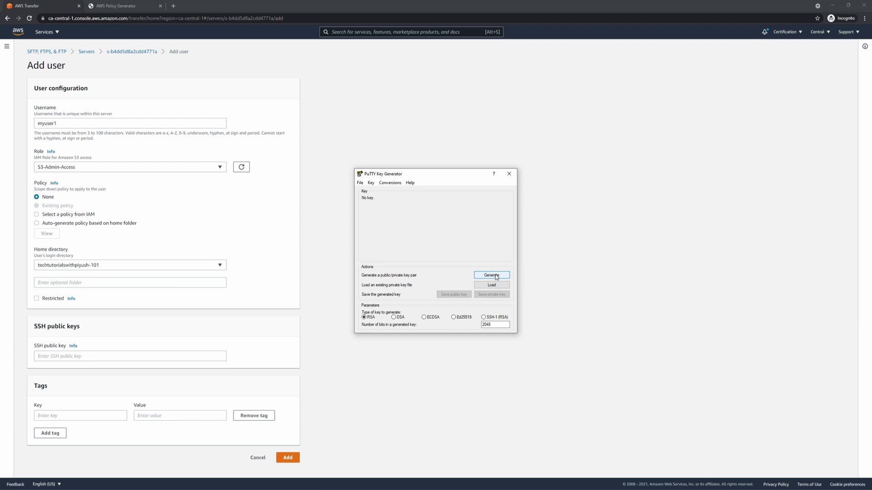
{"action": "left_click", "coordinate": [496, 275]}
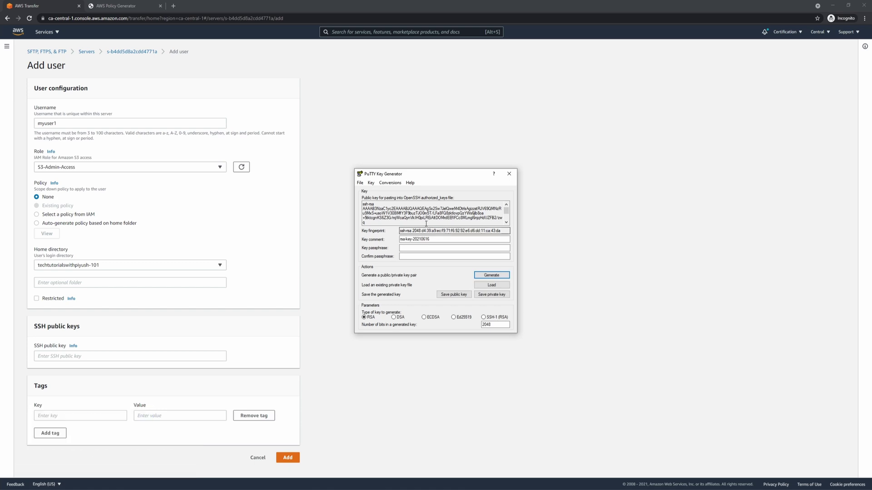
Copy the generated public key into the user's SSH public key setting in AWS Transfer and add the user.
{"action": "left_click_drag", "start_coordinate": [364, 204], "coordinate": [453, 238]}
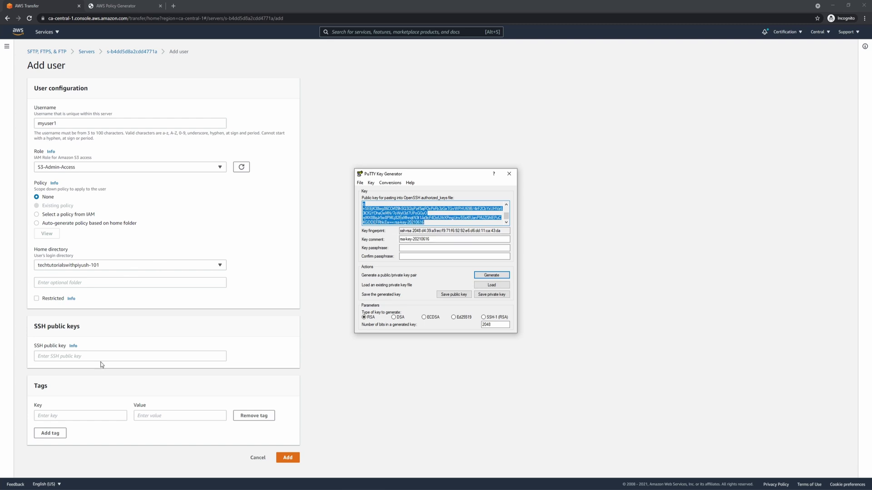
{"action": "left_click", "coordinate": [114, 358]}
{"action": "key", "text": "ctrl+v"}
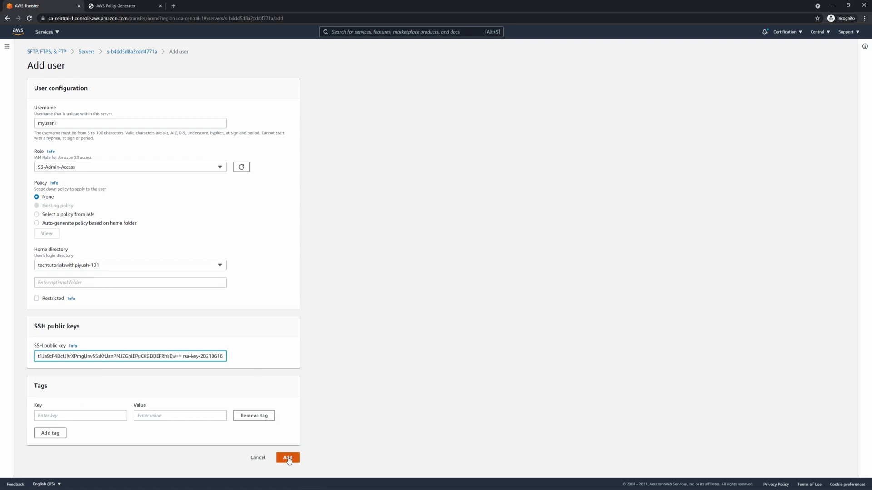
{"action": "left_click", "coordinate": [400, 353]}
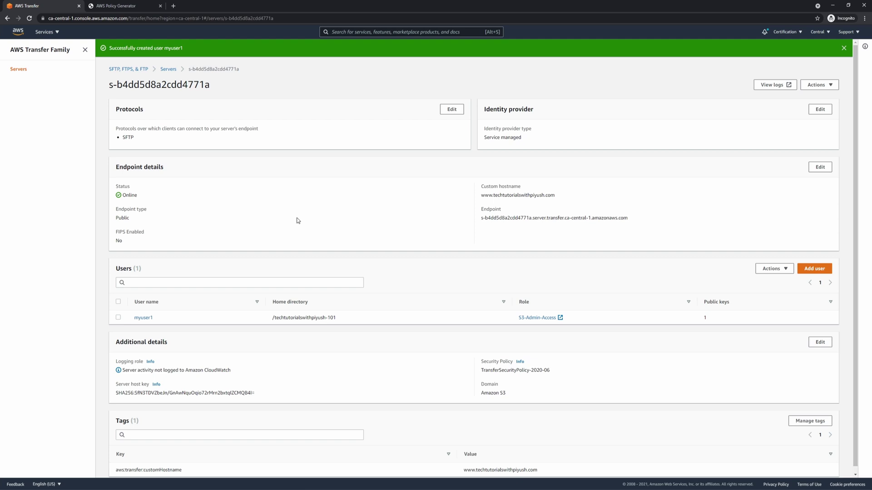
Open the AWS console home in a separate tab and go to the S3-Admin-Access role in IAM.
{"action": "middle_click", "coordinate": [18, 32]}
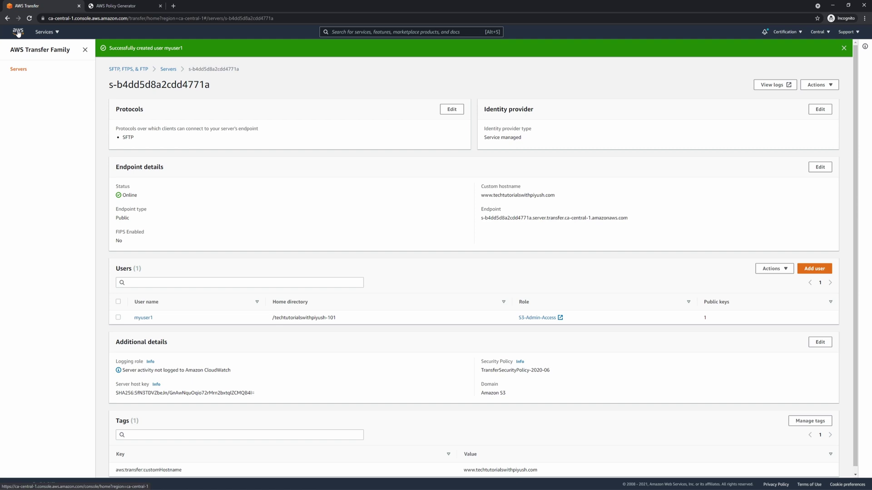
{"action": "left_click", "coordinate": [121, 6]}
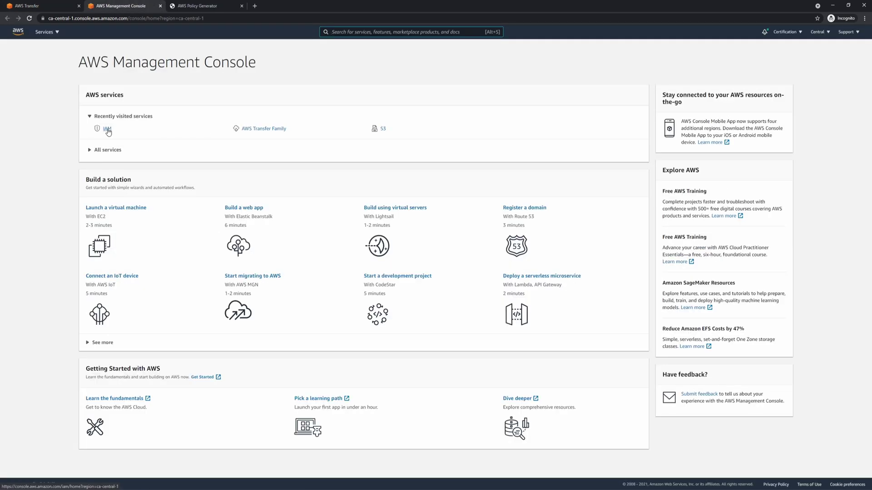
{"action": "left_click", "coordinate": [121, 131]}
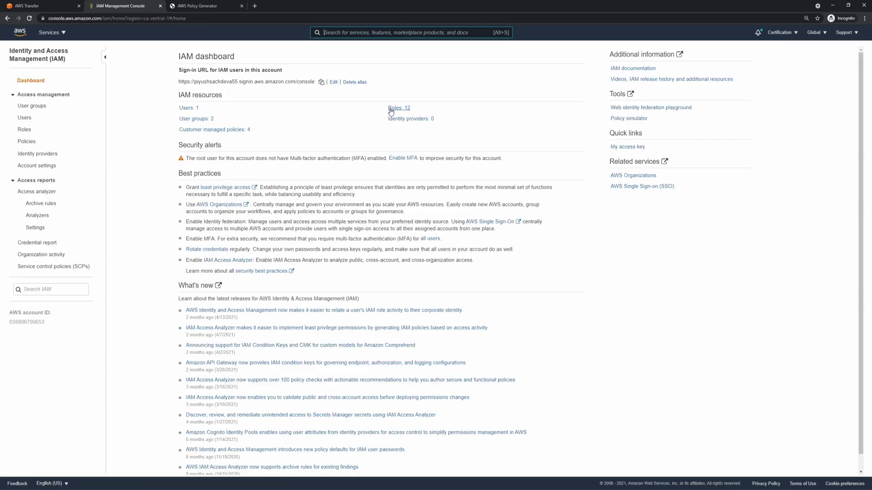
{"action": "left_click", "coordinate": [390, 109]}
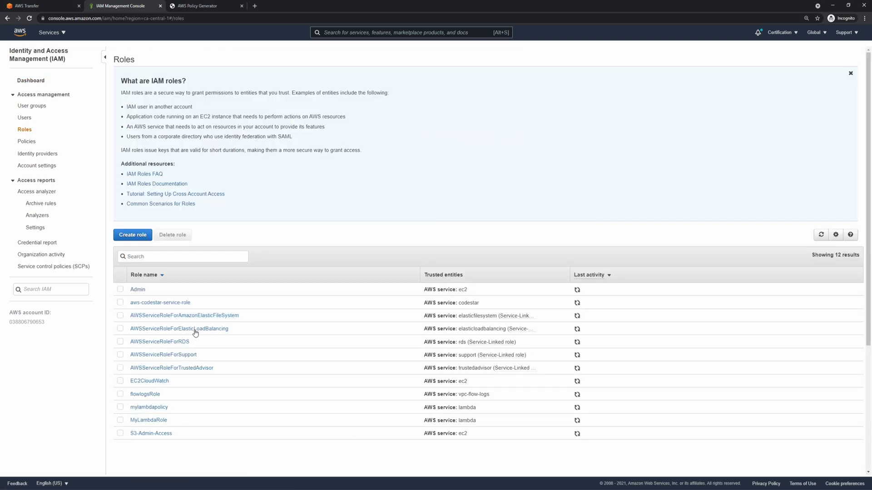
{"action": "scroll", "coordinate": [154, 440], "scroll_direction": "down", "scroll_amount": 2}
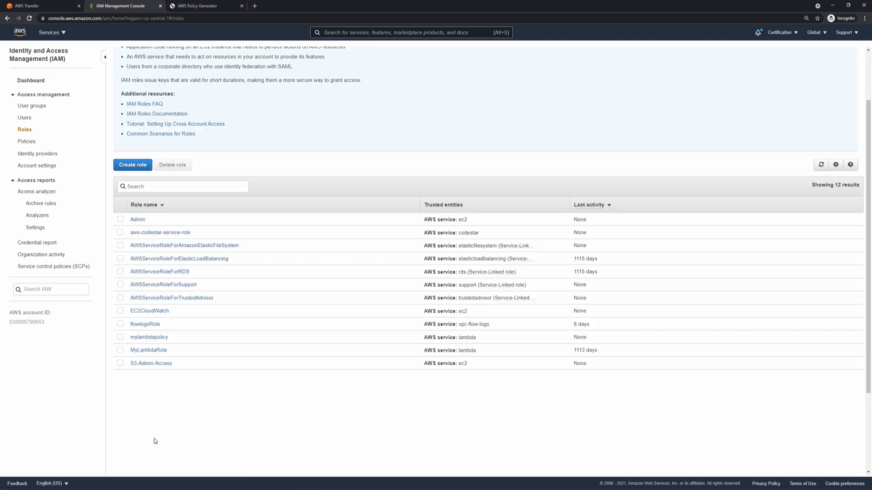
{"action": "left_click", "coordinate": [150, 364]}
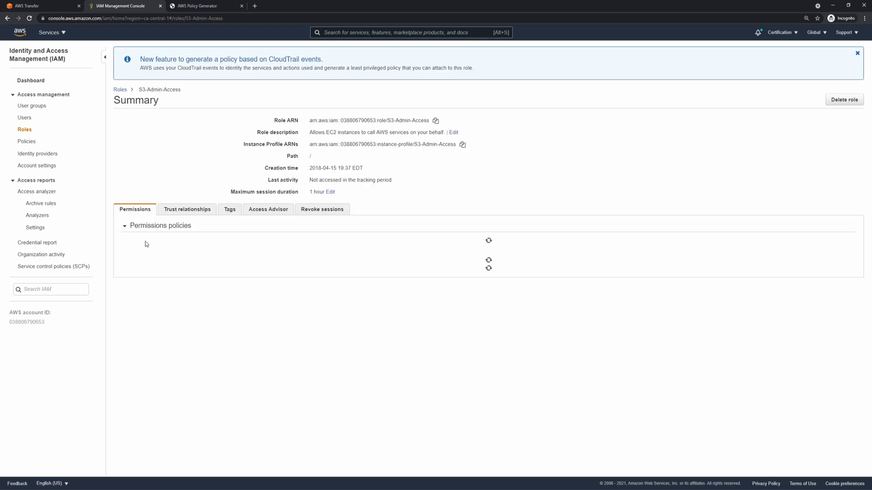
Edit the role's trust relationship so the principal service is transfer.amazonaws.com, and update the trust policy.
{"action": "left_click", "coordinate": [181, 209]}
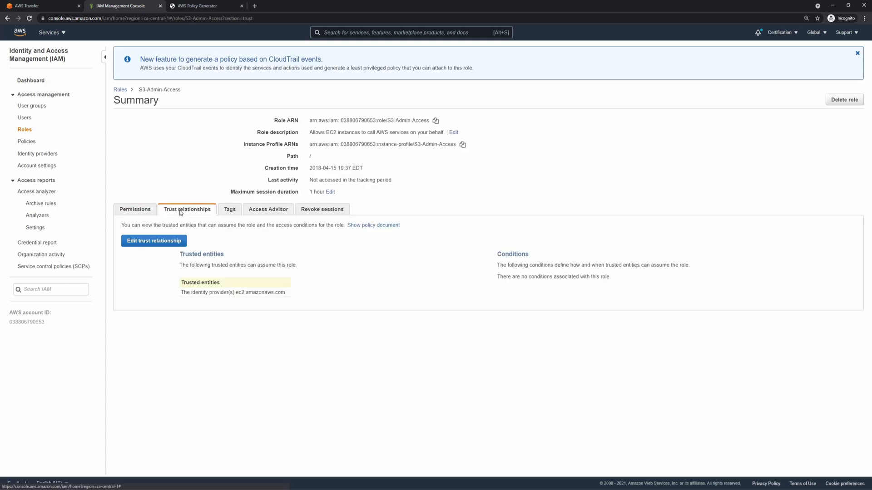
{"action": "left_click", "coordinate": [153, 242]}
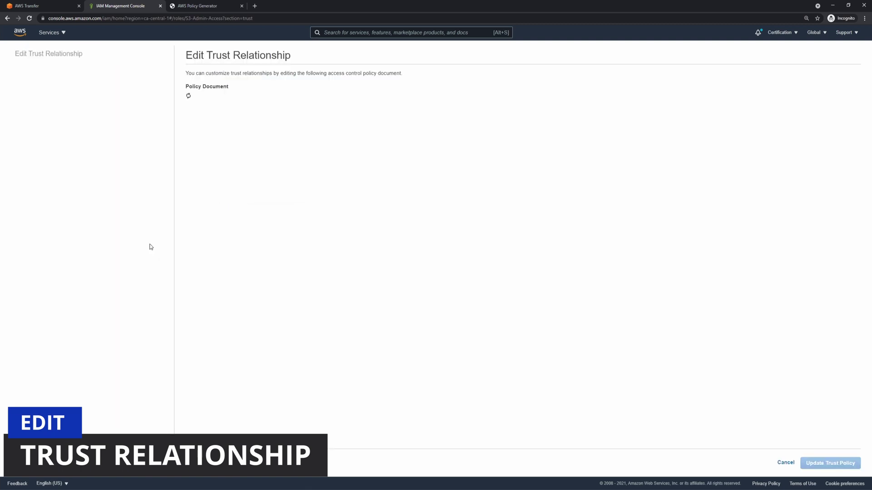
{"action": "left_click", "coordinate": [283, 138]}
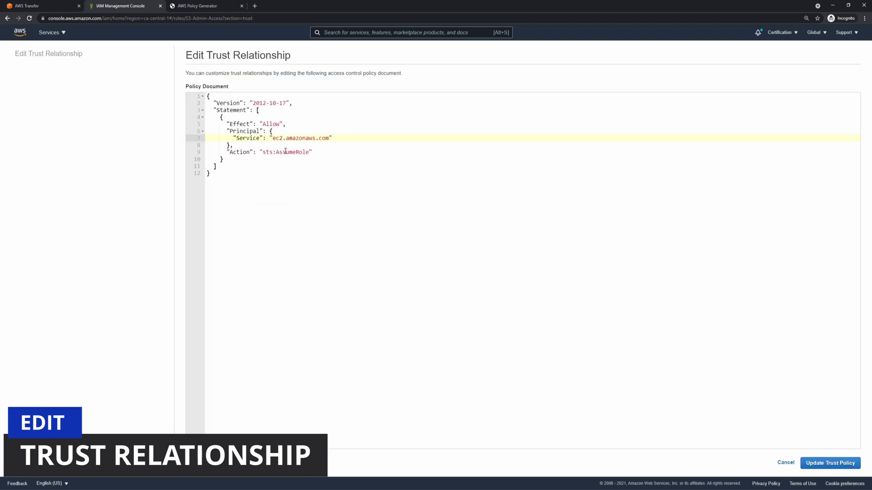
{"action": "key", "text": "BackSpace"}
{"action": "key", "text": "BackSpace"}
{"action": "key", "text": "BackSpace"}
{"action": "type", "text": "transfer"}
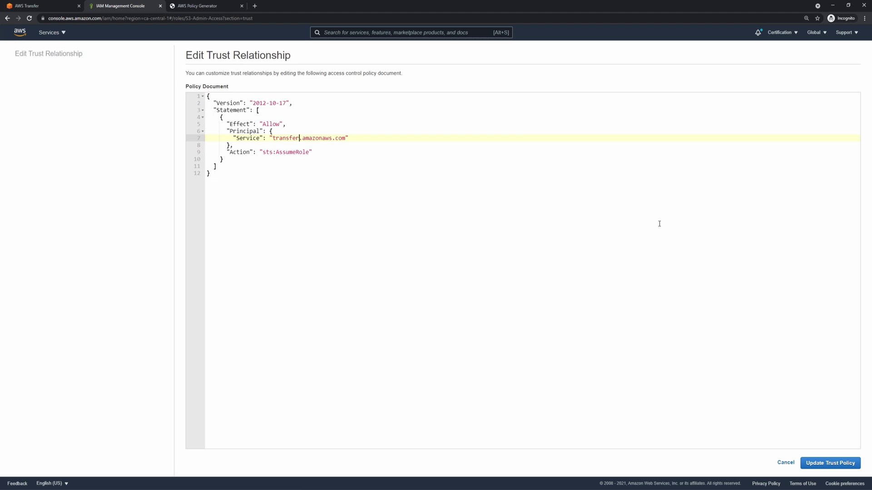
{"action": "left_click", "coordinate": [828, 464]}
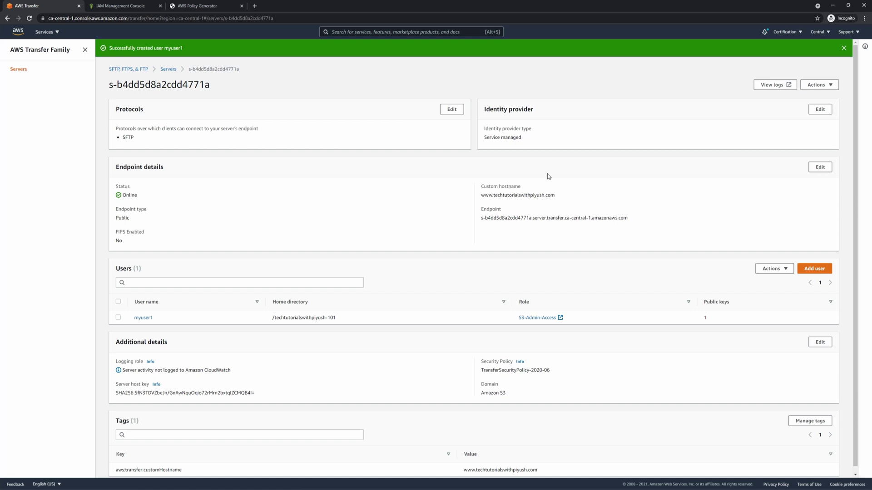
Copy the endpoint address from the SFTP server's endpoint details in AWS Transfer.
{"action": "triple_click", "coordinate": [537, 218]}
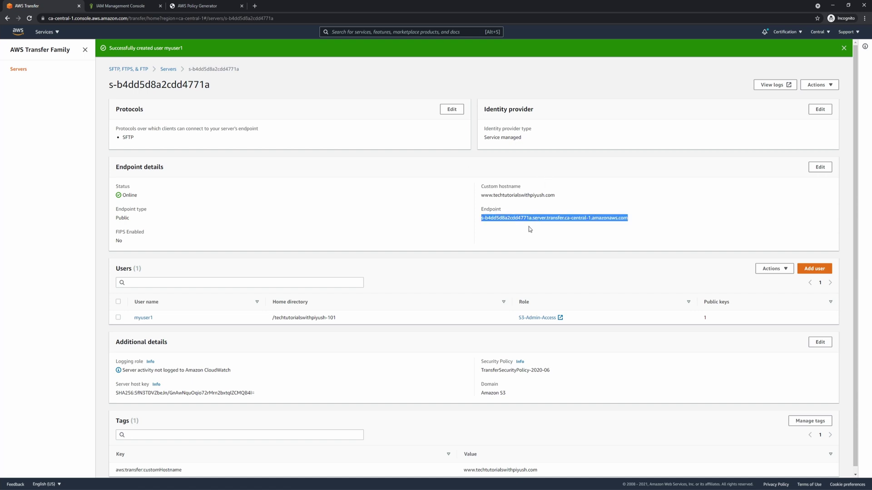
{"action": "left_click", "coordinate": [503, 220]}
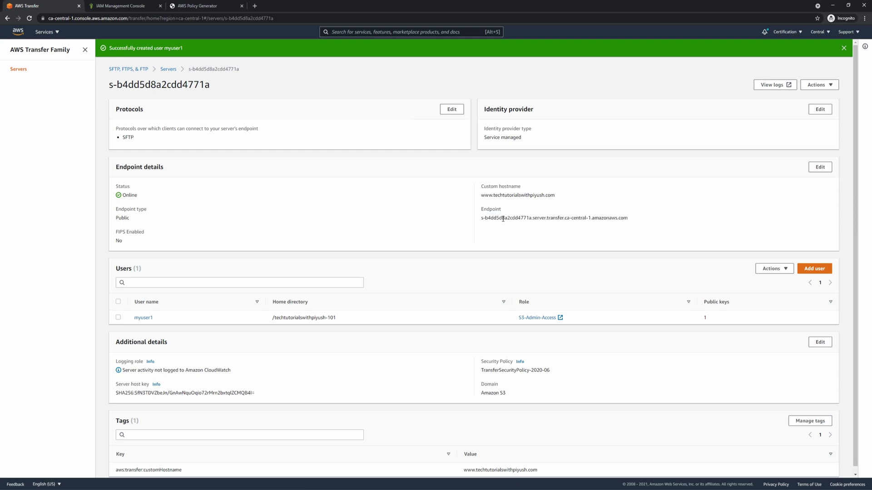
{"action": "triple_click", "coordinate": [503, 219]}
{"action": "key", "text": "ctrl+c"}
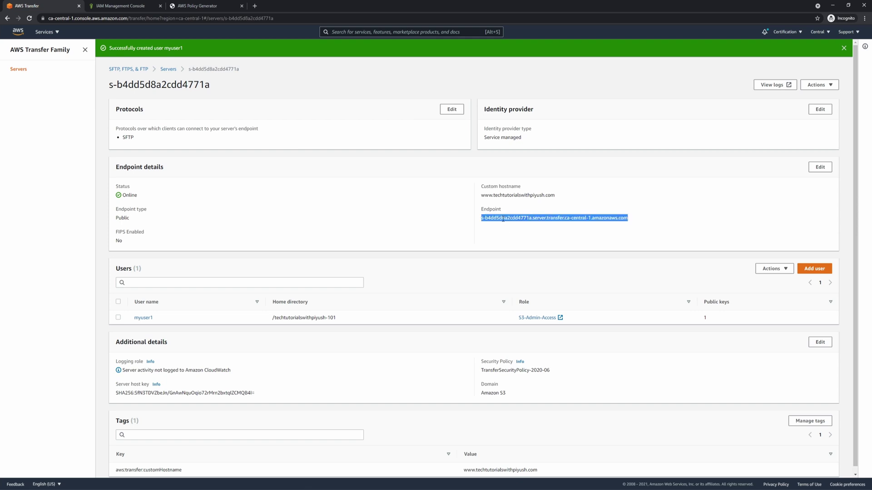
Open the Cloudflare dashboard in a new tab and go to DNS management for techtutorialswithpiyush.com.
{"action": "left_click", "coordinate": [255, 6]}
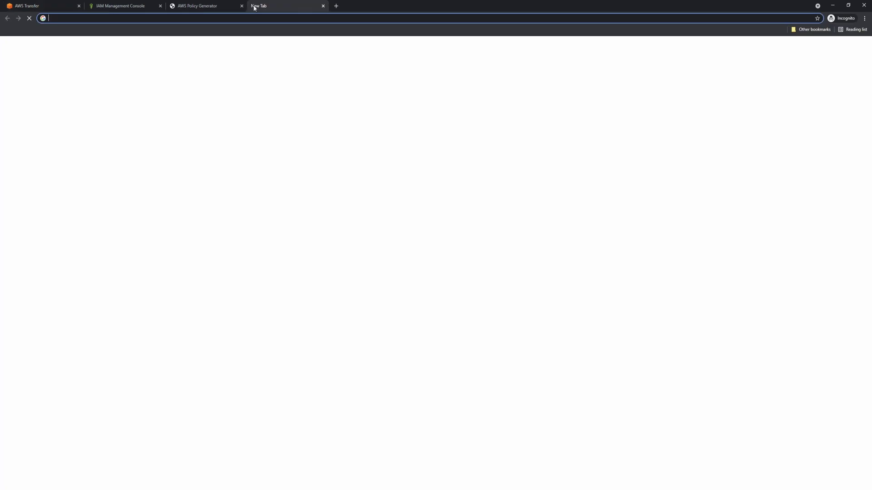
{"action": "type", "text": "cloudf"}
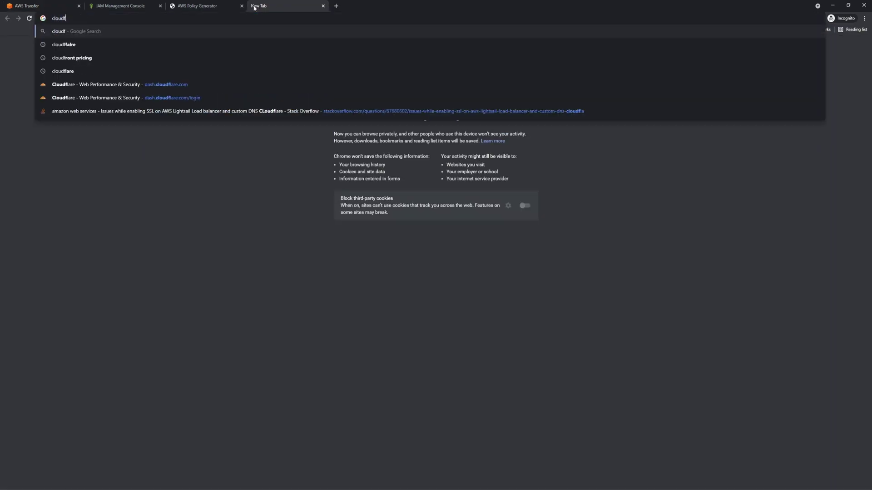
{"action": "left_click", "coordinate": [187, 84]}
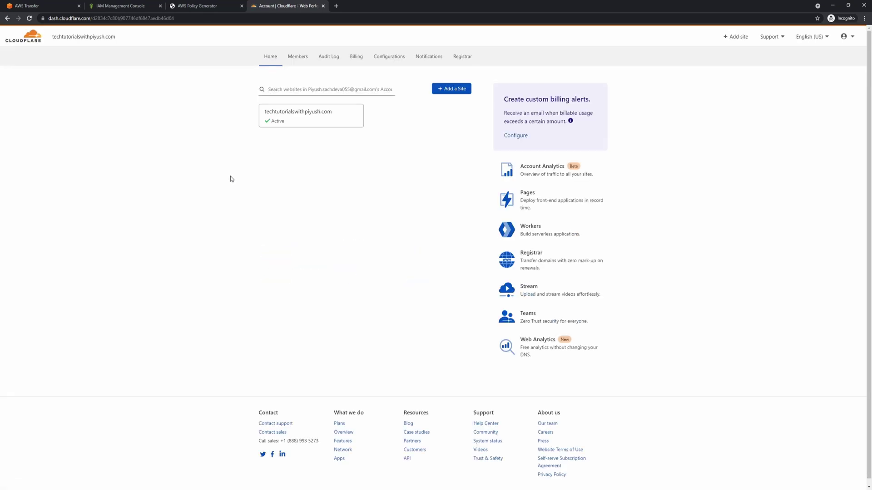
{"action": "left_click", "coordinate": [291, 117]}
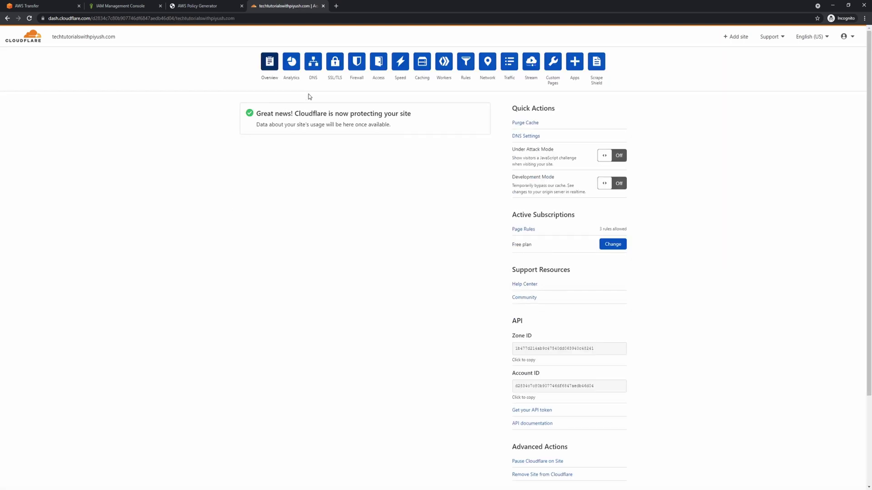
{"action": "left_click", "coordinate": [316, 66]}
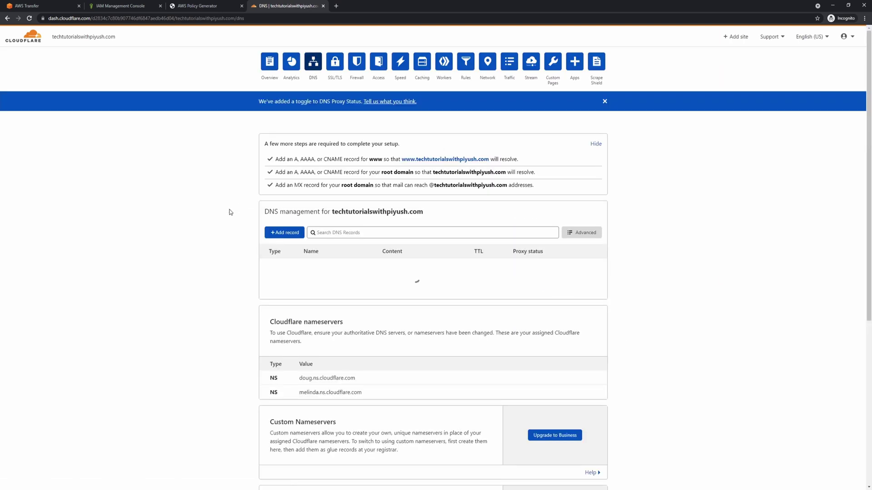
Add a CNAME record named @ targeting the copied server endpoint, with proxy status DNS only, and save it.
{"action": "left_click", "coordinate": [284, 219]}
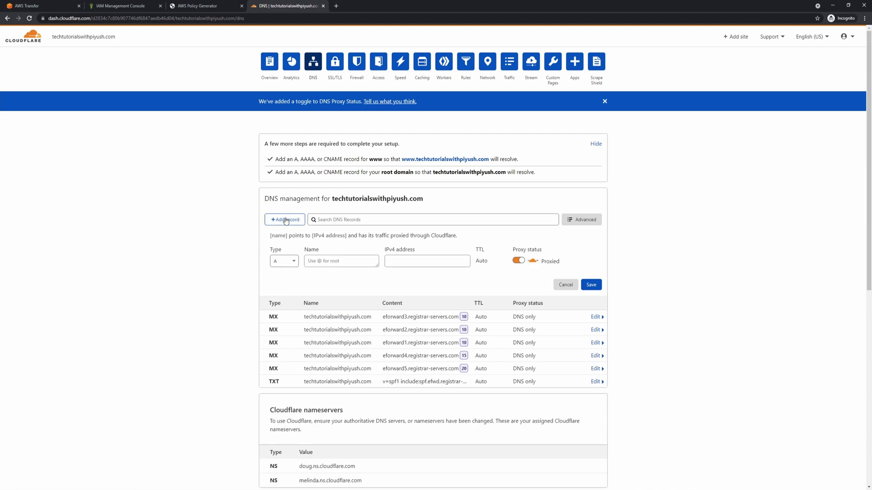
{"action": "left_click", "coordinate": [288, 262]}
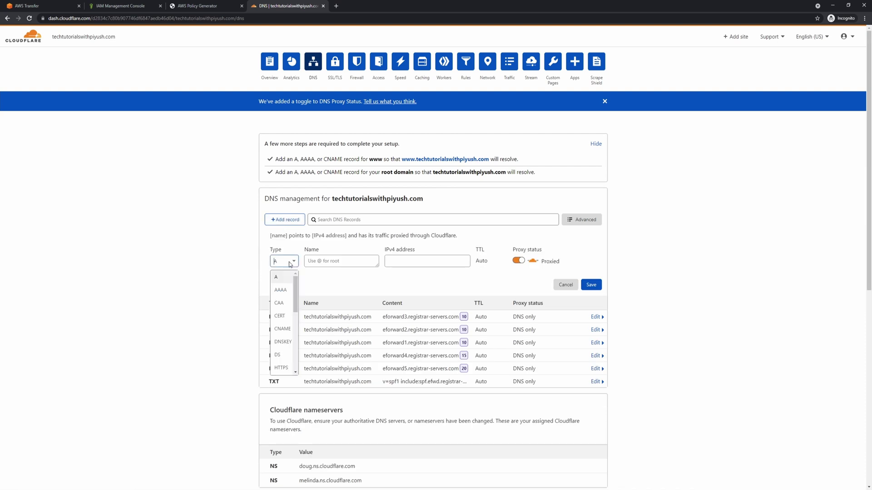
{"action": "left_click", "coordinate": [282, 328]}
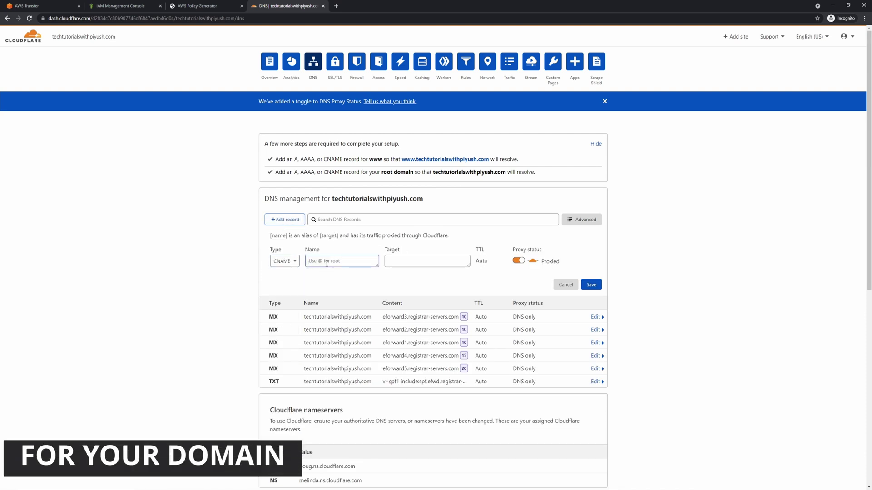
{"action": "type", "text": "@"}
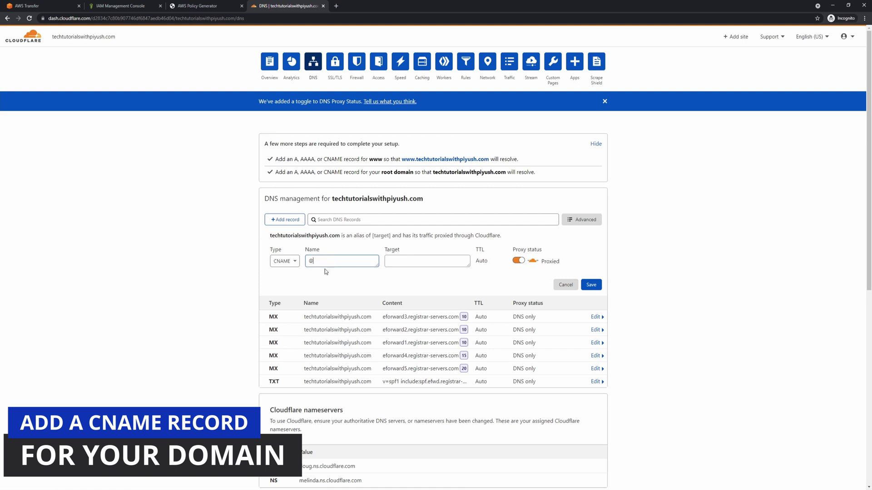
{"action": "left_click", "coordinate": [402, 262]}
{"action": "key", "text": "ctrl+v"}
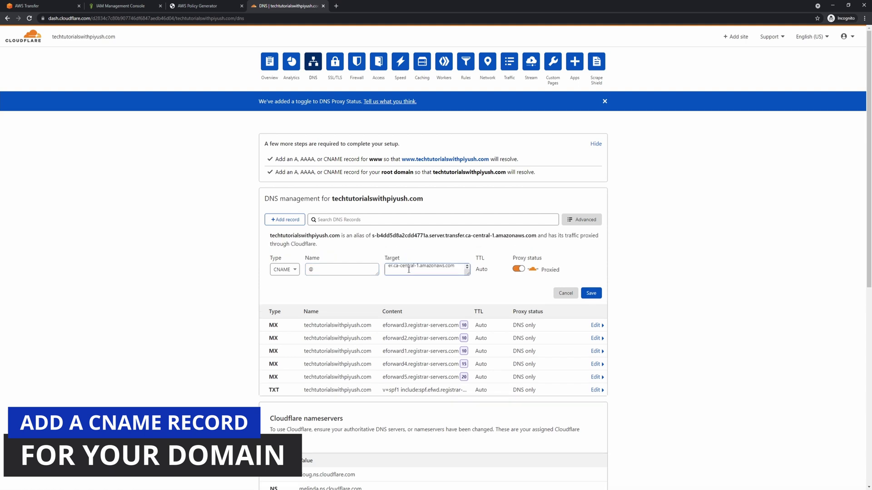
{"action": "scroll", "coordinate": [408, 269], "scroll_direction": "up", "scroll_amount": 3}
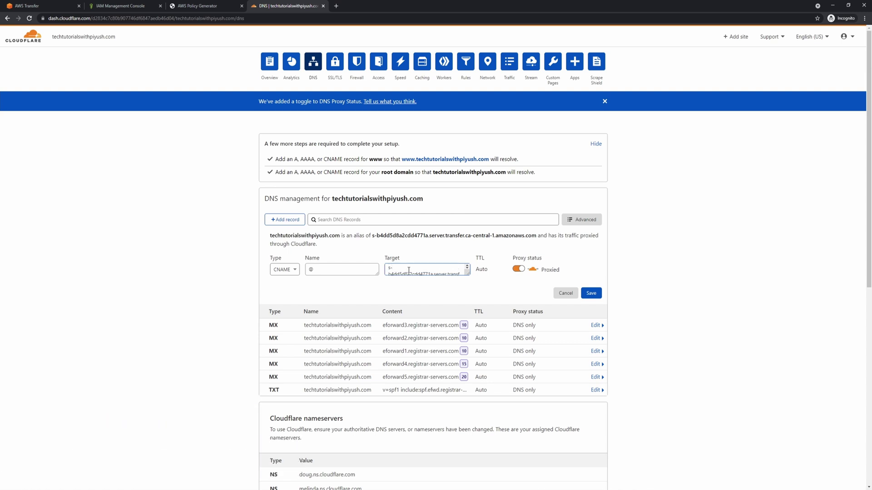
{"action": "left_click", "coordinate": [518, 269]}
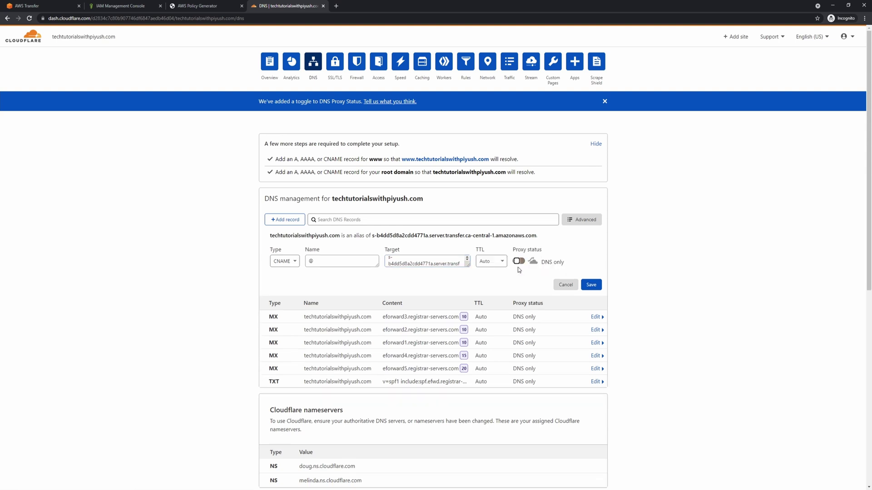
{"action": "left_click", "coordinate": [590, 286]}
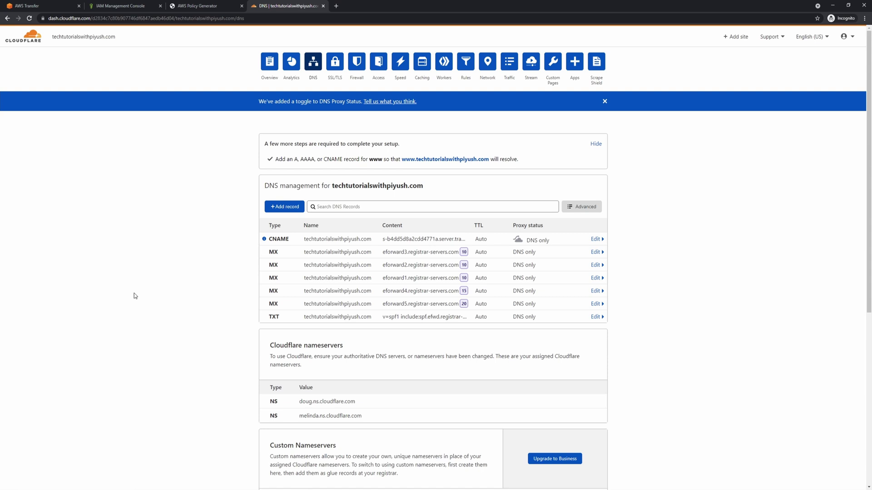
Open FileZilla and dismiss its update notice without installing the new version.
{"action": "left_click", "coordinate": [111, 487]}
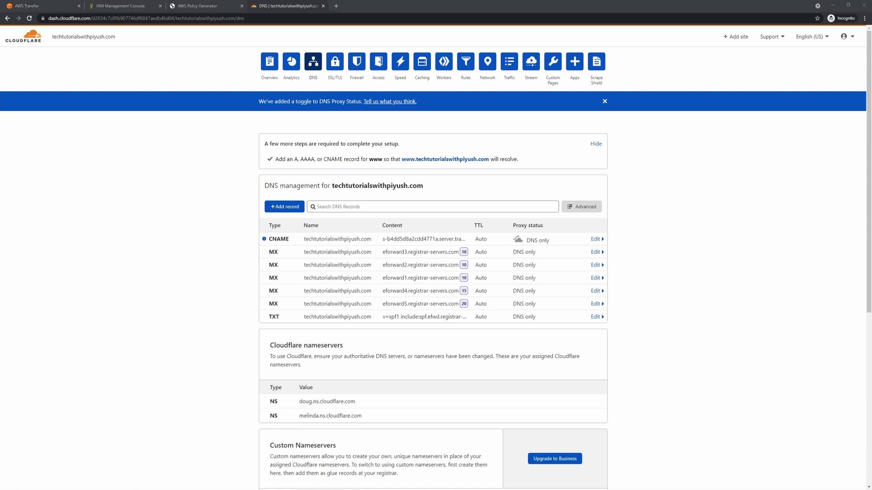
{"action": "type", "text": "filezi"}
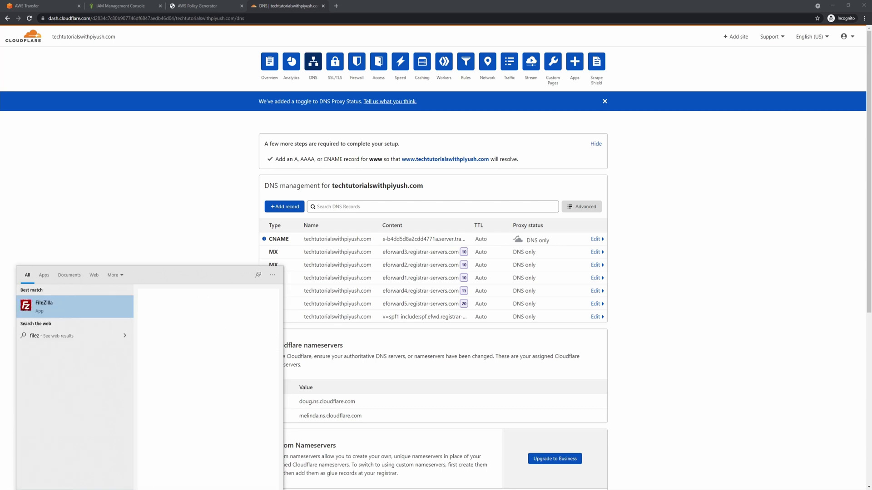
{"action": "left_click", "coordinate": [50, 307]}
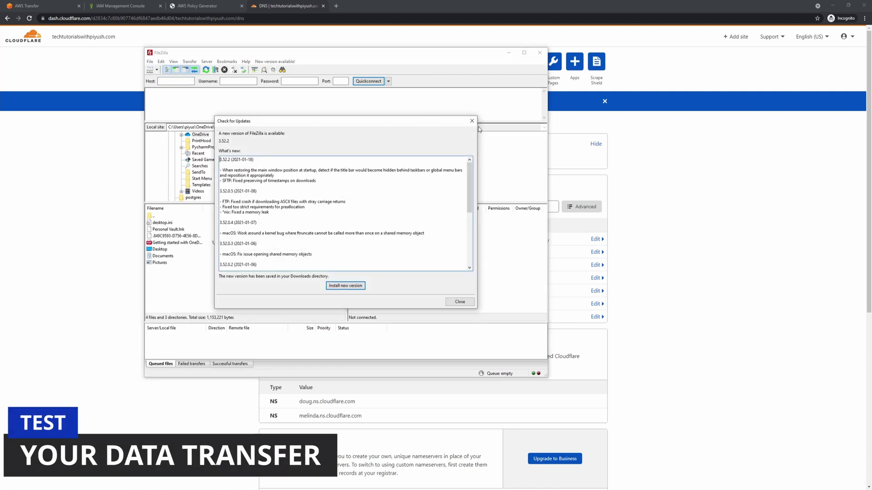
{"action": "left_click", "coordinate": [473, 122]}
Add a new site in the Site Manager using the SFTP - SSH File Transfer Protocol.
{"action": "left_click", "coordinate": [150, 62]}
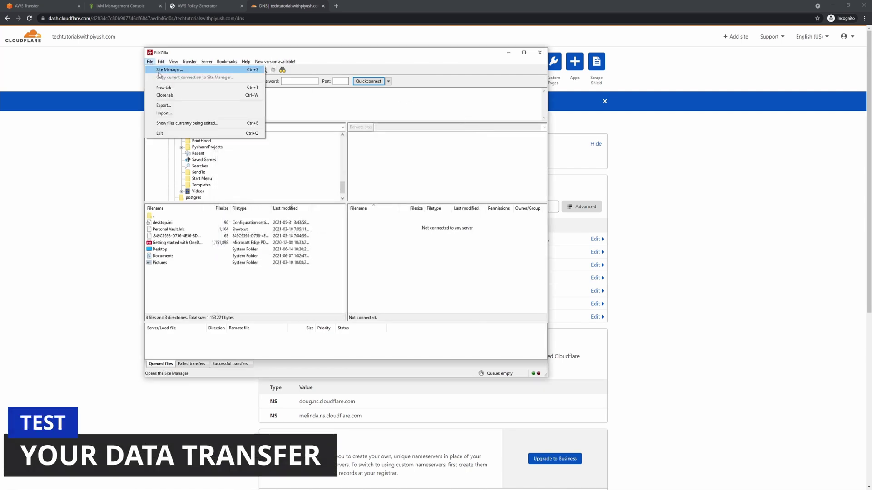
{"action": "left_click", "coordinate": [159, 70]}
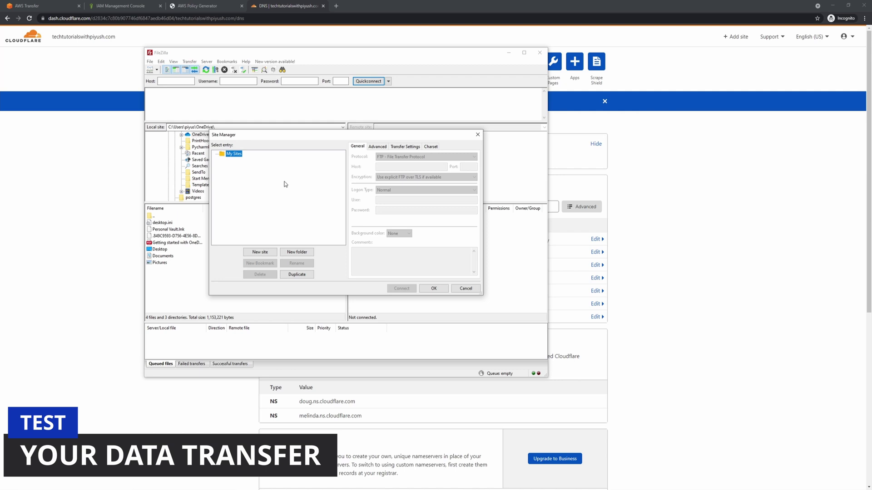
{"action": "left_click", "coordinate": [260, 252]}
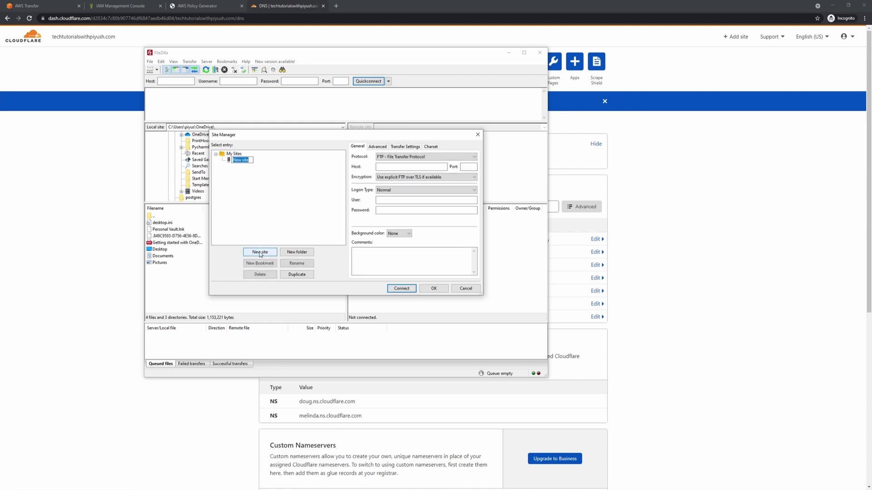
{"action": "left_click", "coordinate": [396, 157]}
Set the new site's host to techtutorialswithpiyush.com and its port to 22.
{"action": "left_click", "coordinate": [398, 170]}
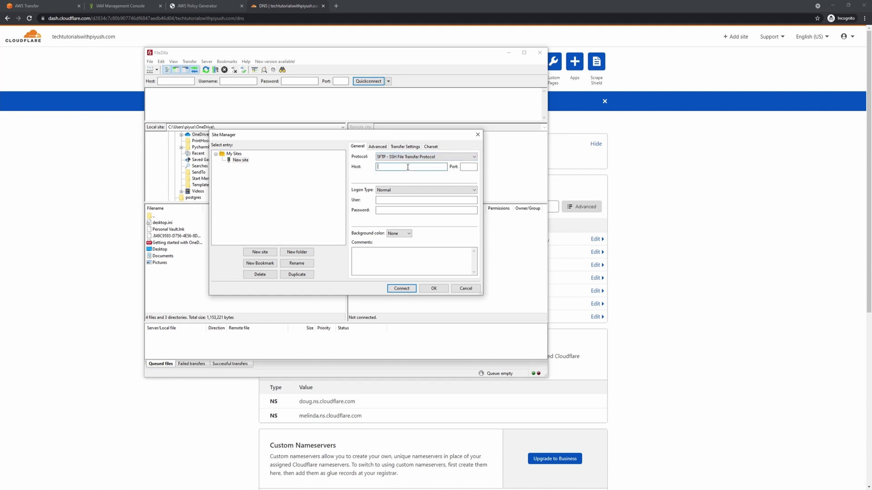
{"action": "type", "text": "techtu"}
{"action": "type", "text": "roriaks"}
{"action": "type", "text": "lswith"}
{"action": "type", "text": "piyush"}
{"action": "type", "text": ".com"}
{"action": "key", "text": "Tab"}
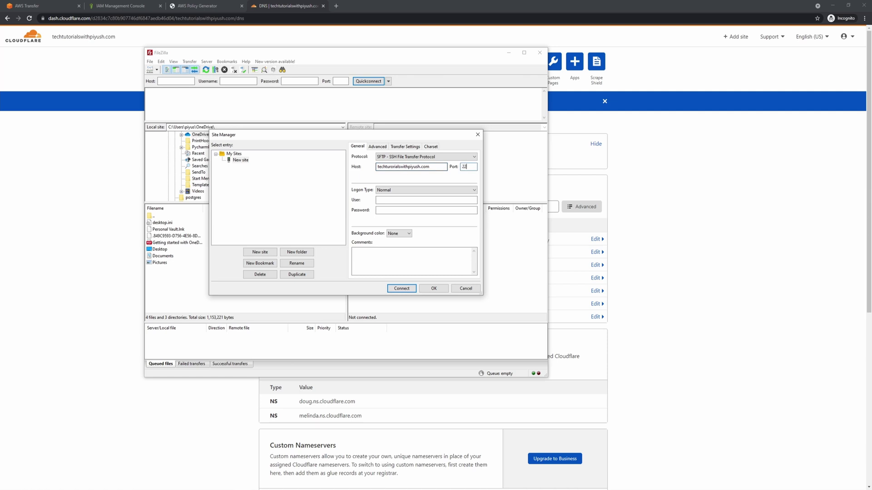
Set the site's logon type to Key file and the user to myuser1.
{"action": "left_click", "coordinate": [399, 189]}
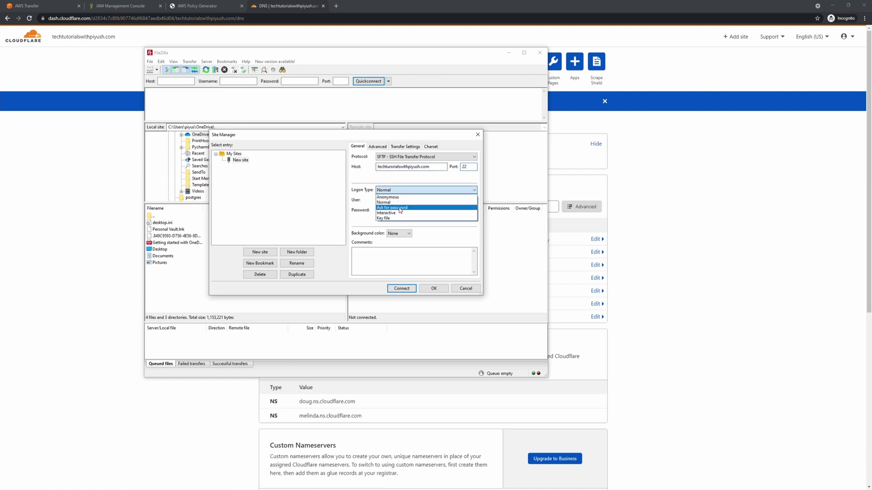
{"action": "left_click", "coordinate": [390, 219]}
{"action": "left_click", "coordinate": [387, 200]}
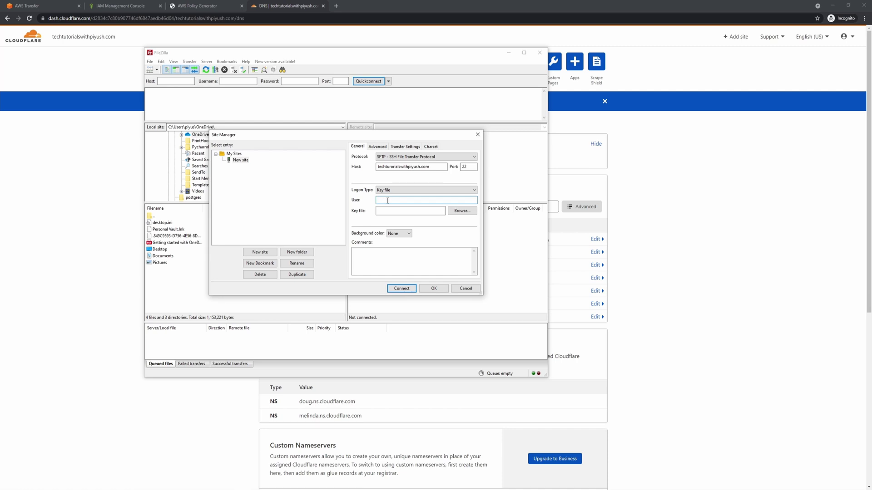
{"action": "type", "text": "myuser1"}
Switch to PuTTY Key Generator and save the private key without a passphrase as test.ppk on the Desktop, overwriting the existing file.
{"action": "left_click", "coordinate": [326, 489]}
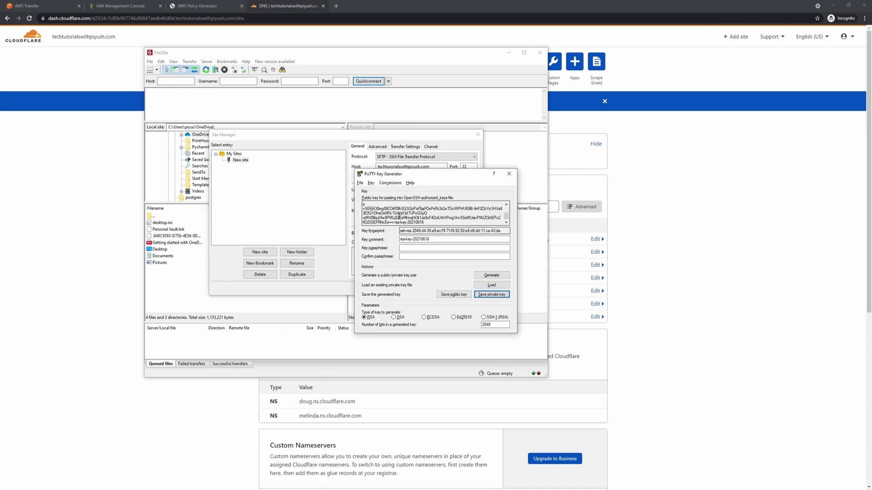
{"action": "left_click", "coordinate": [490, 295]}
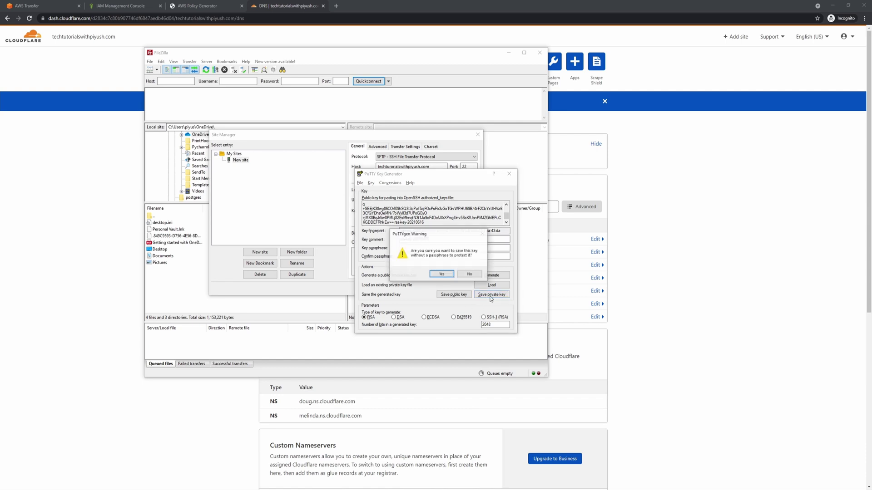
{"action": "left_click", "coordinate": [444, 275]}
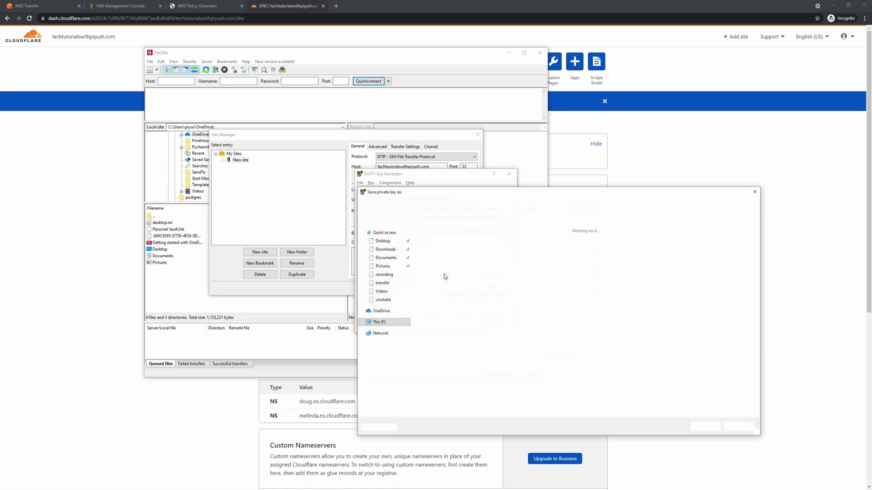
{"action": "left_click", "coordinate": [588, 240]}
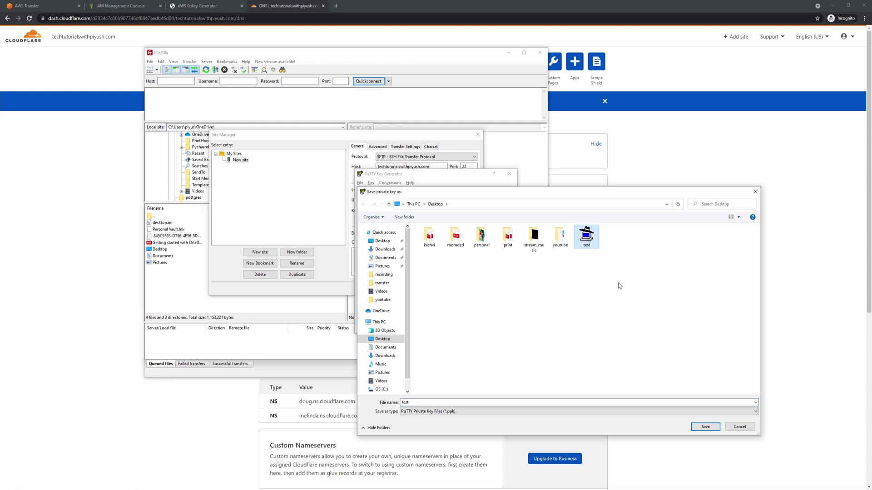
{"action": "left_click", "coordinate": [705, 428]}
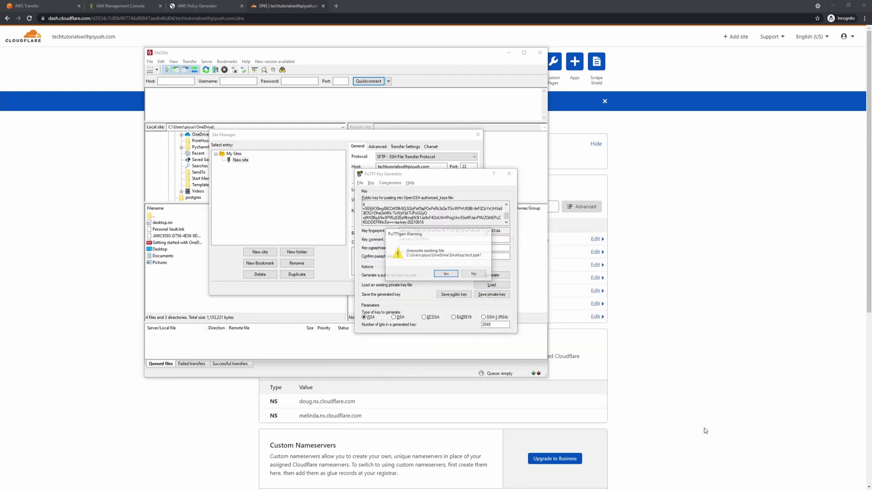
{"action": "left_click", "coordinate": [447, 275]}
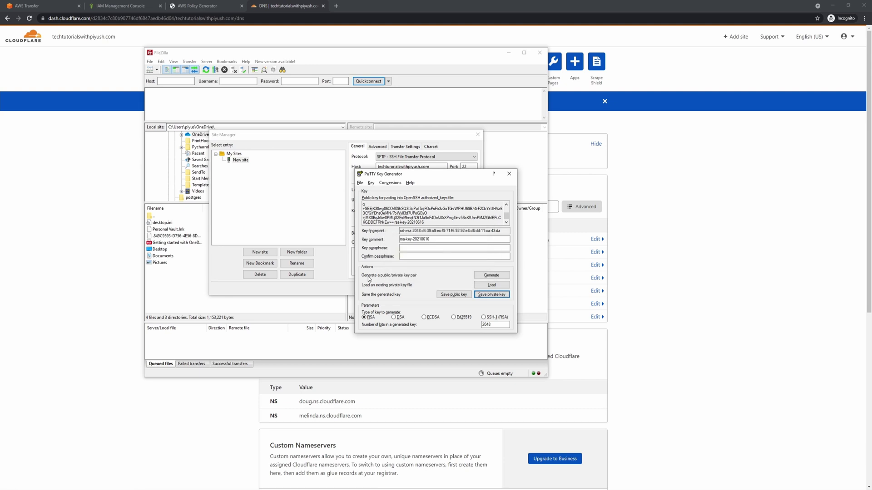
Back in FileZilla's Site Manager, choose the test private key from the Desktop as the site's key file and connect to the server.
{"action": "left_click", "coordinate": [309, 219]}
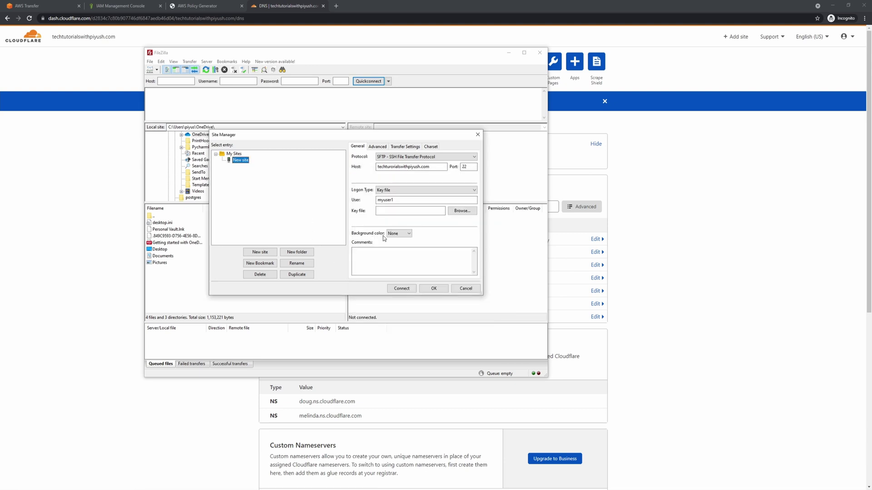
{"action": "left_click", "coordinate": [462, 211]}
{"action": "left_click", "coordinate": [440, 193]}
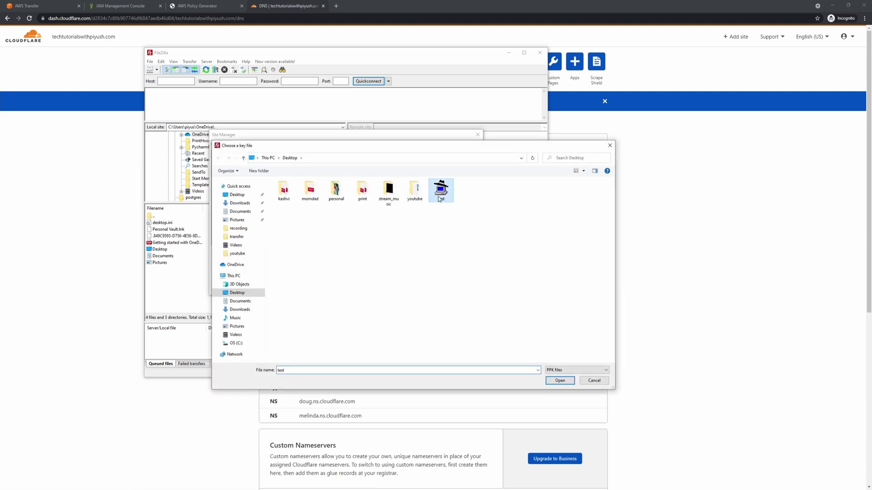
{"action": "left_click", "coordinate": [557, 381]}
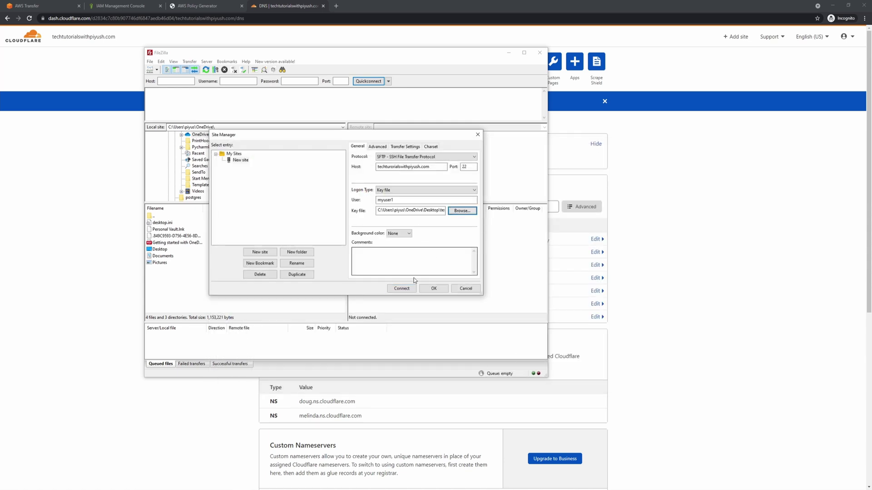
{"action": "left_click", "coordinate": [407, 291]}
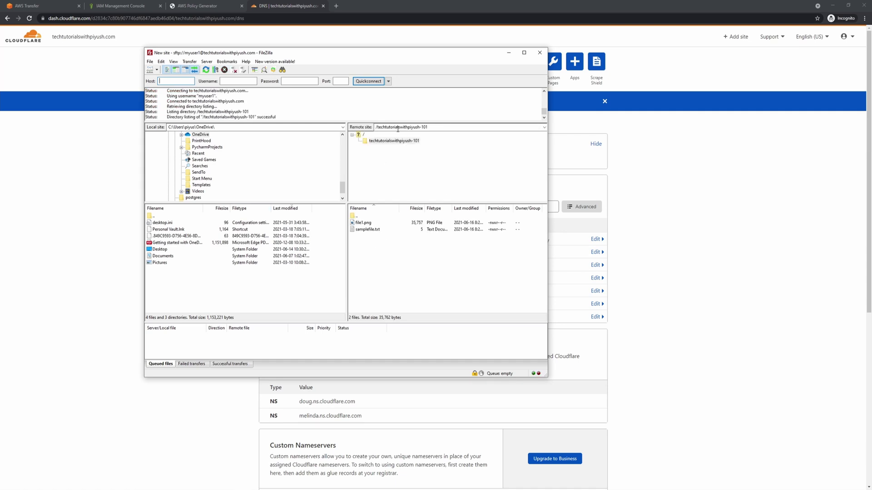
Download samplefile.txt from the remote techtutorialswithpiyush-101 folder to the local OneDrive folder.
{"action": "left_click", "coordinate": [387, 142]}
{"action": "left_click", "coordinate": [375, 127]}
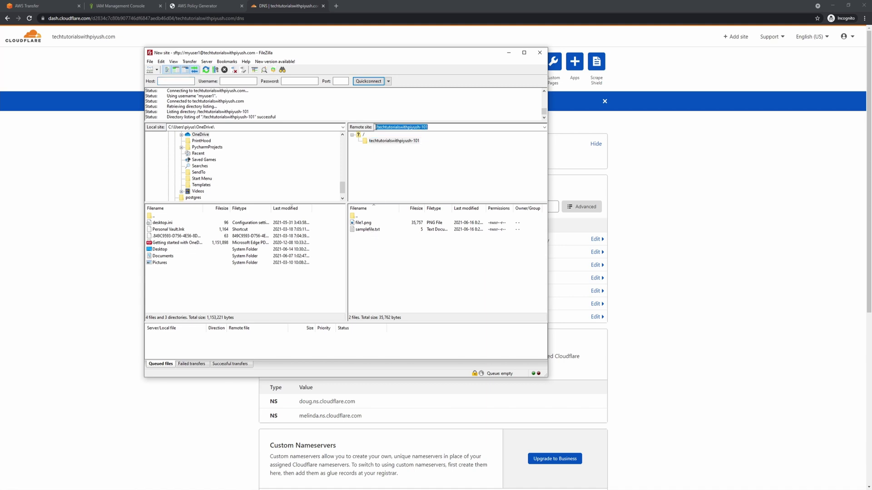
{"action": "left_click", "coordinate": [378, 281]}
{"action": "left_click_drag", "start_coordinate": [375, 230], "coordinate": [216, 293]}
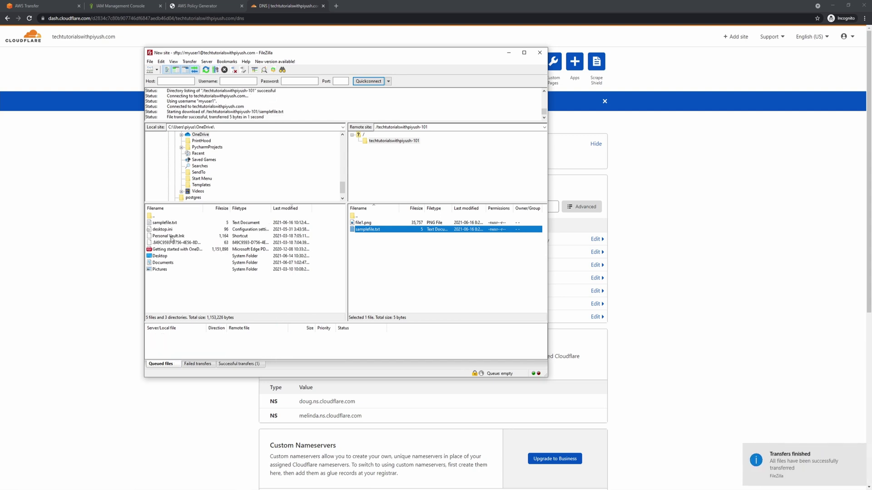
Upload the local OneDrive file whose name starts with .849C9593 to the remote techtutorialswithpiyush-101 folder.
{"action": "left_click", "coordinate": [173, 223]}
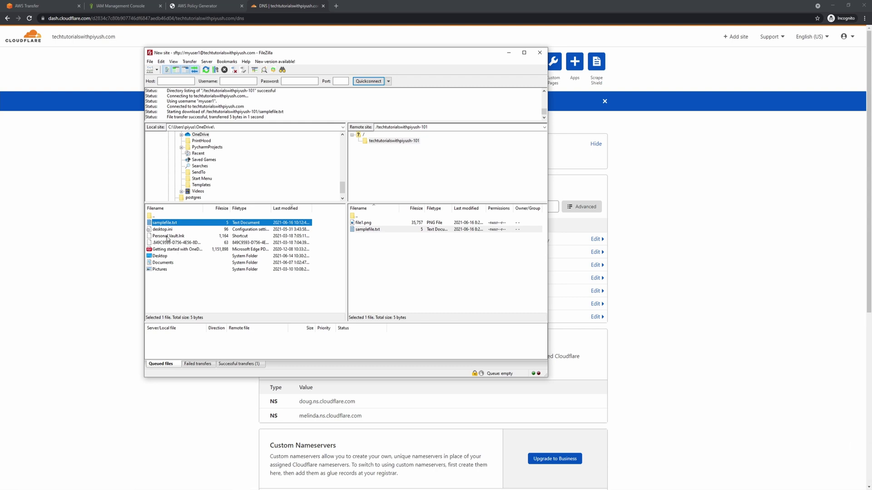
{"action": "left_click_drag", "start_coordinate": [173, 243], "coordinate": [383, 265]}
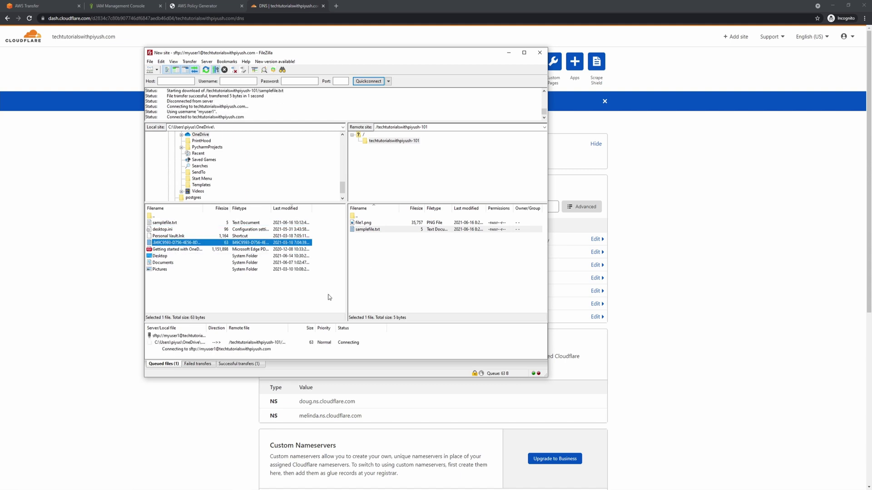